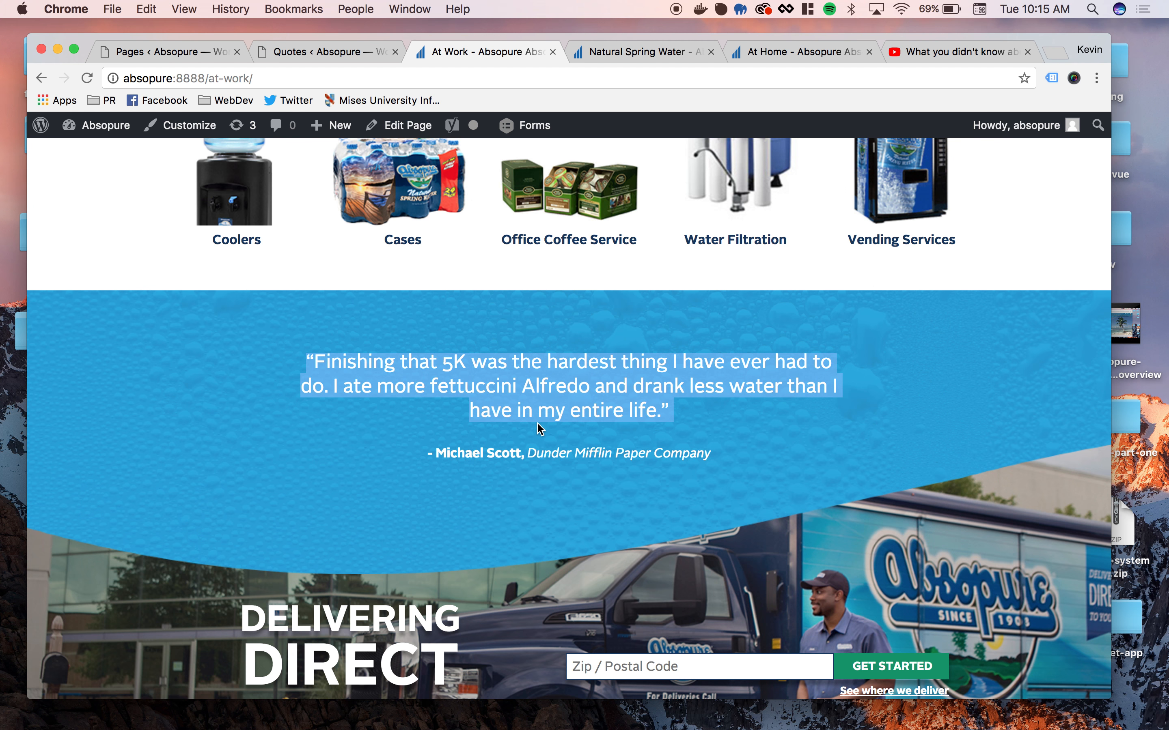
# - Open the site's dashboard in a new tab and display the list of all quotes
pyautogui.scroll(10, 463, 314)
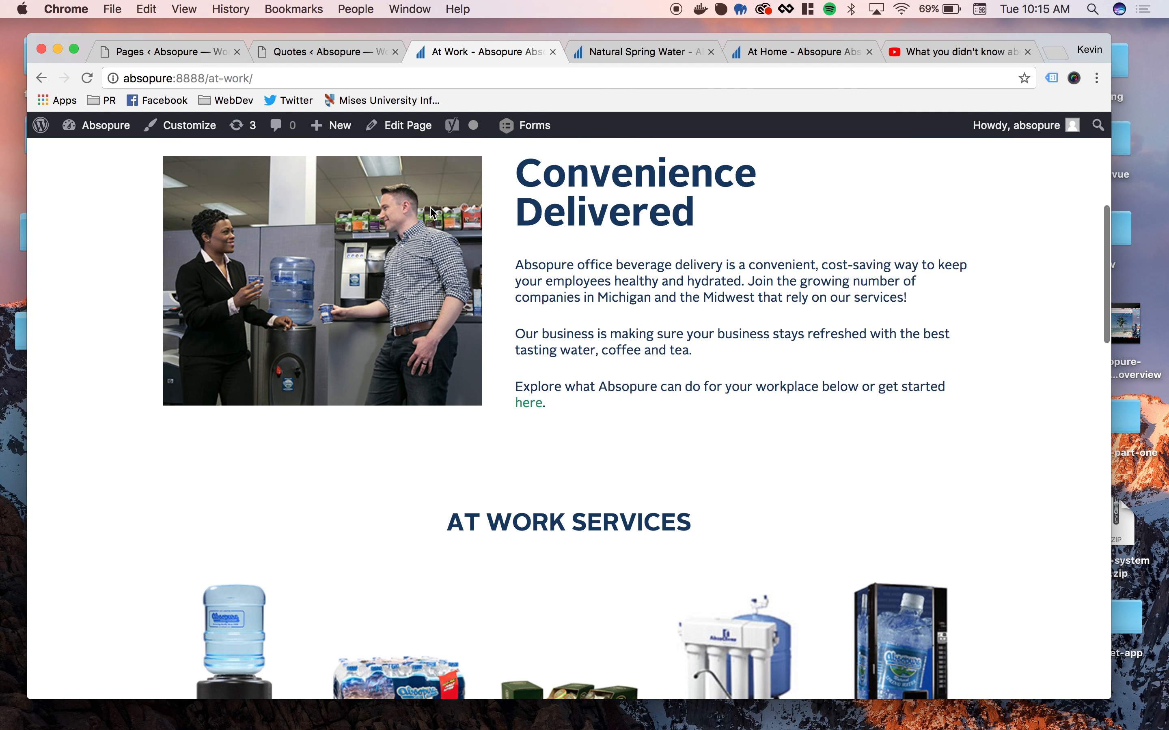
pyautogui.scroll(-12, 463, 314)
pyautogui.scroll(-8, 463, 314)
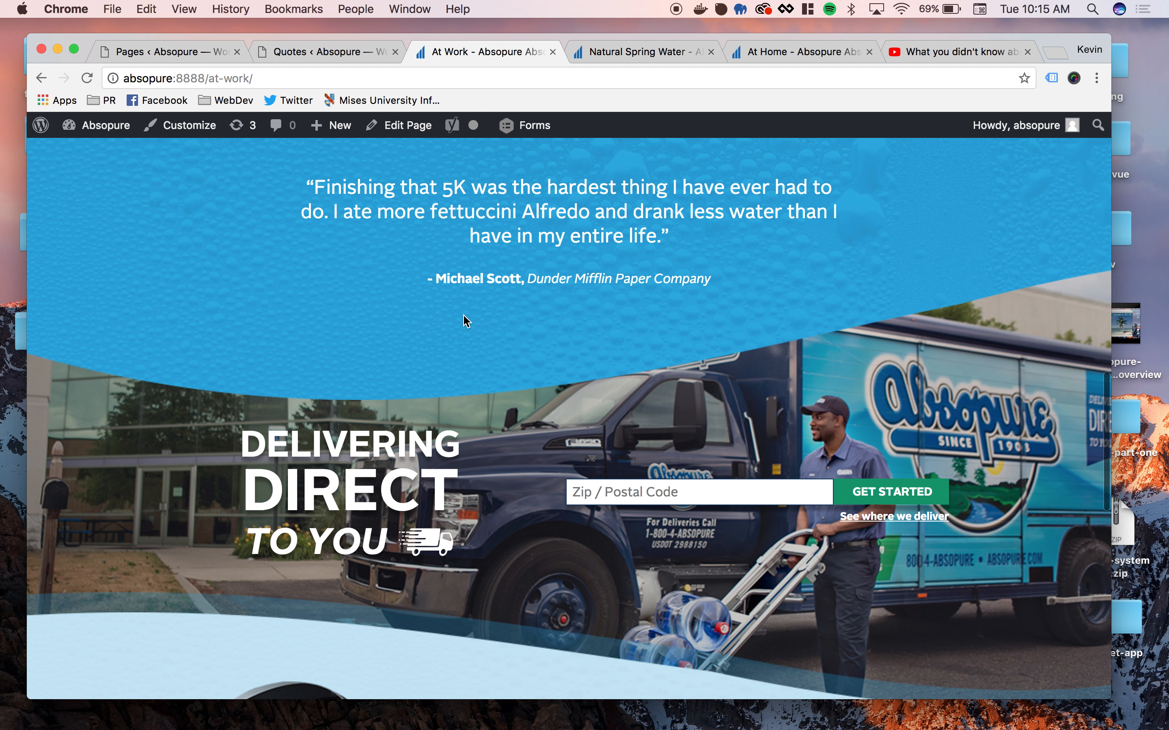
pyautogui.scroll(2, 750, 272)
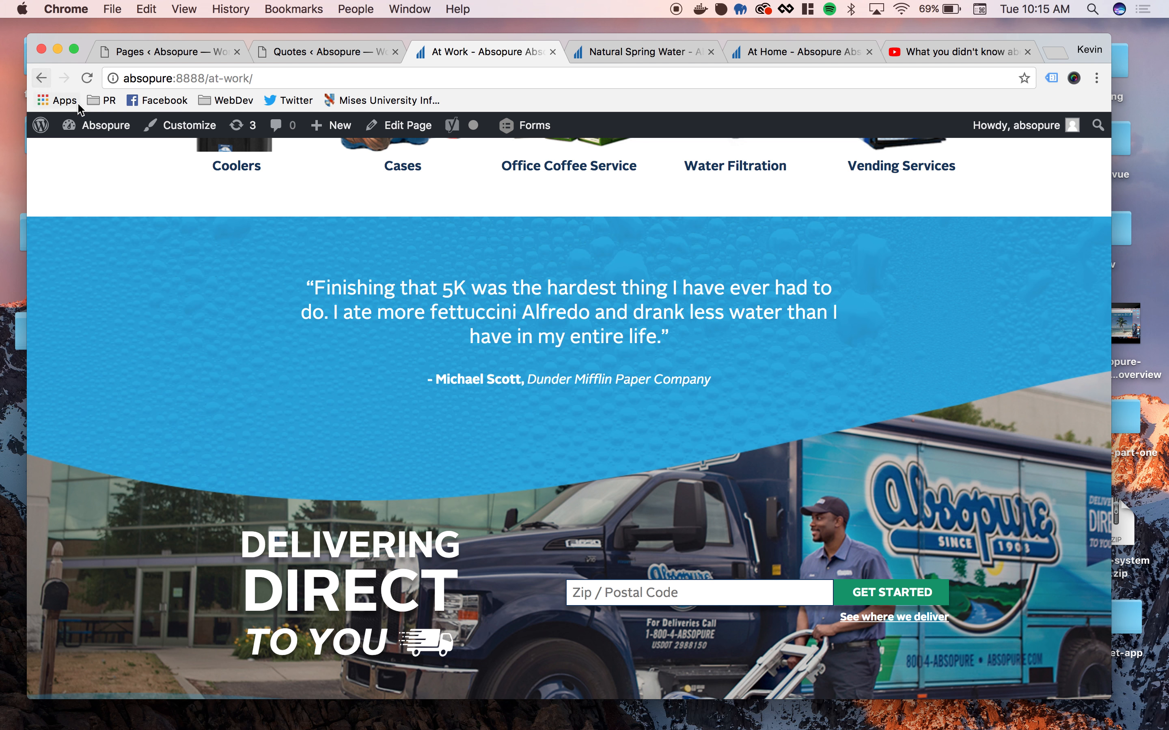
pyautogui.moveTo(94, 127)
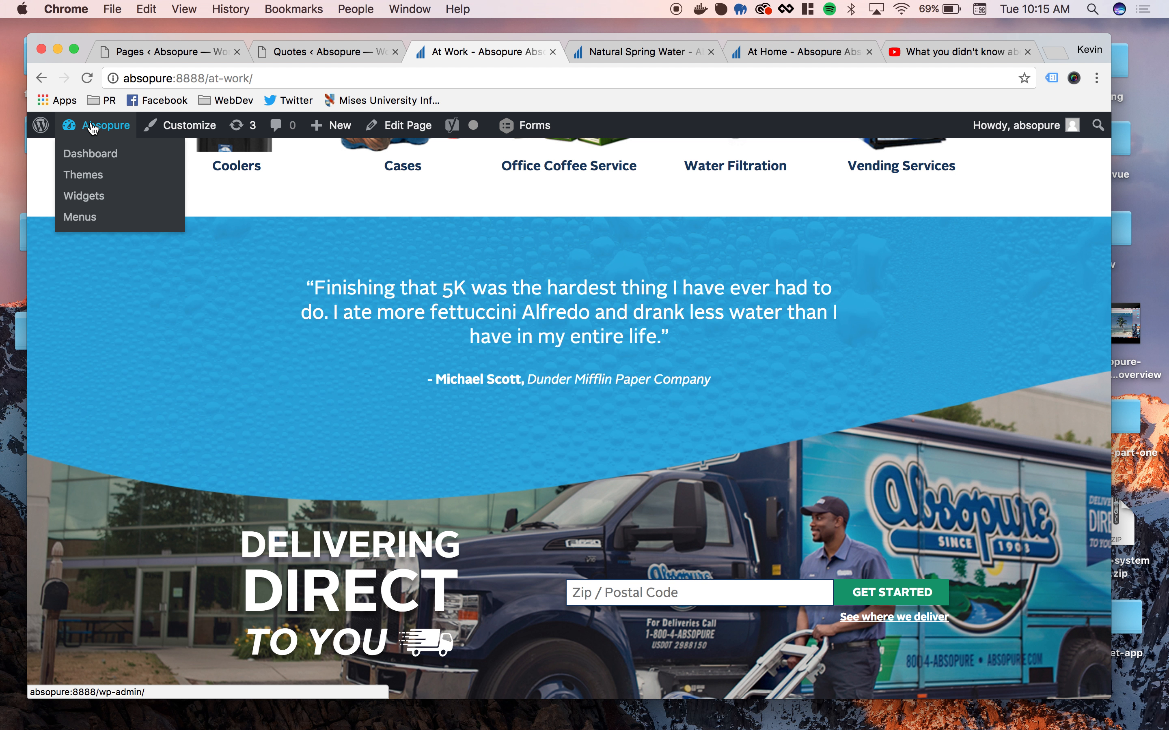
pyautogui.keyDown('super'); pyautogui.click(88, 134); pyautogui.keyUp('super')
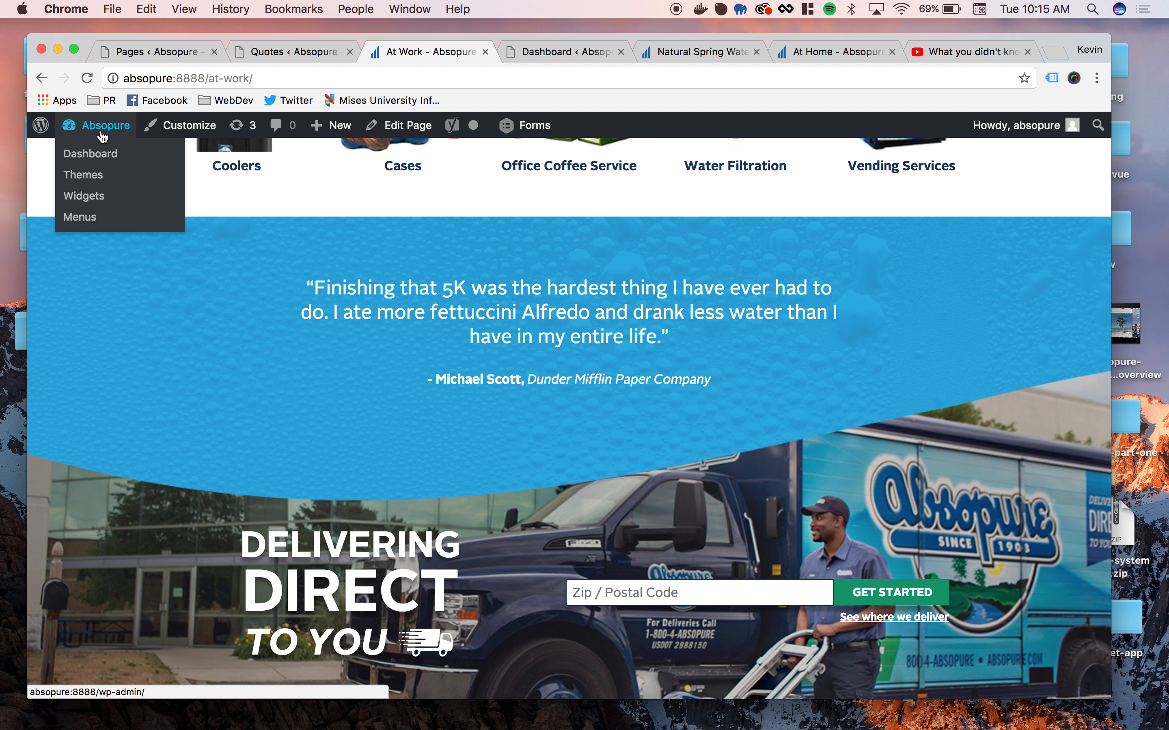
pyautogui.click(535, 60)
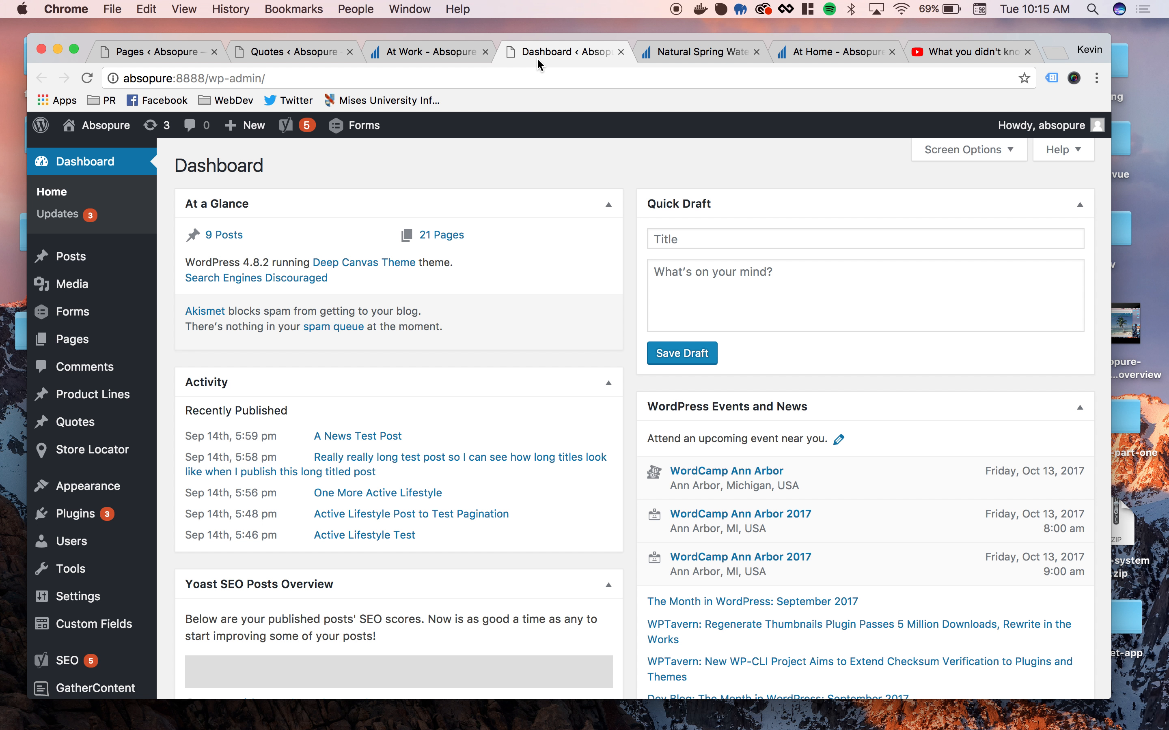
pyautogui.moveTo(89, 428)
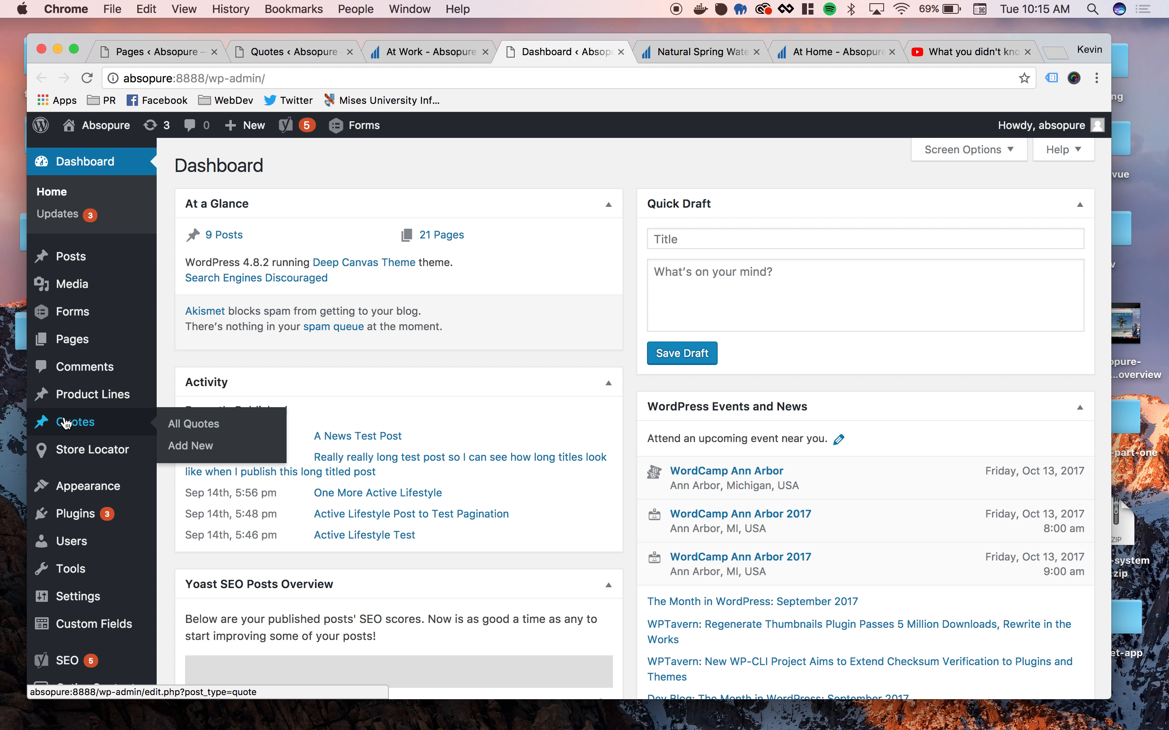
pyautogui.click(199, 429)
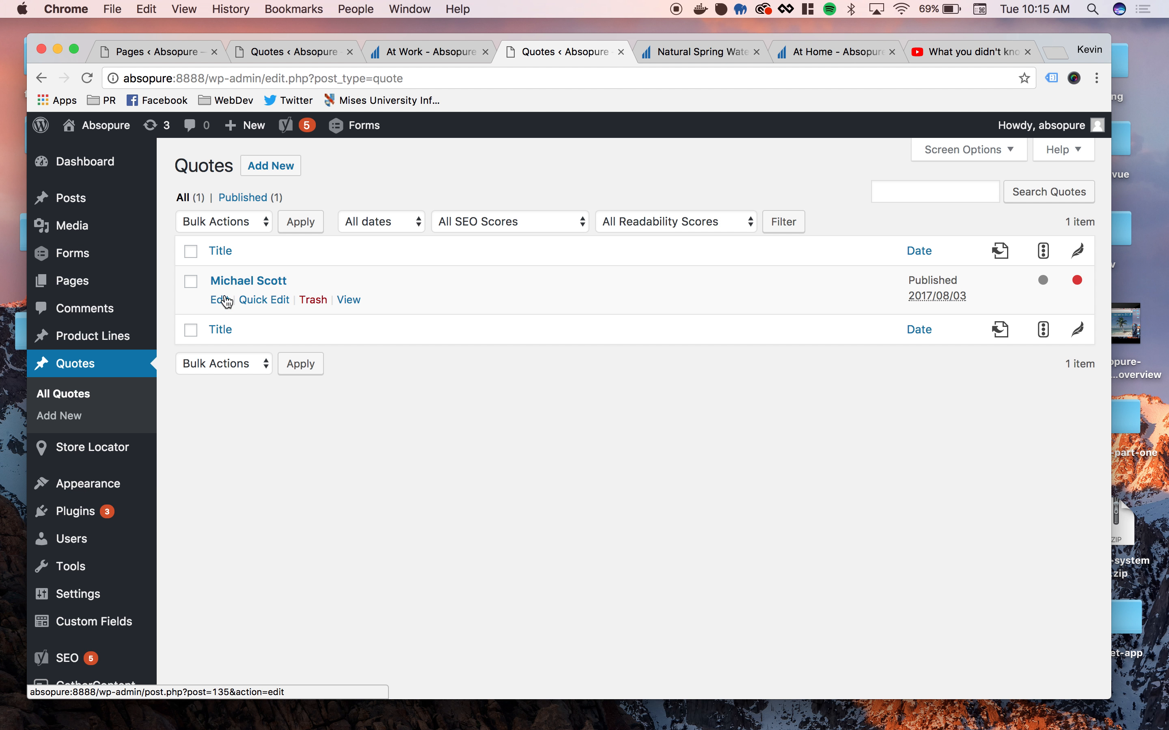
# - Open the existing quote for editing in a separate tab, review its quote, attribute and company fields, and close that tab
pyautogui.keyDown('super'); pyautogui.click(223, 309); pyautogui.keyUp('super')
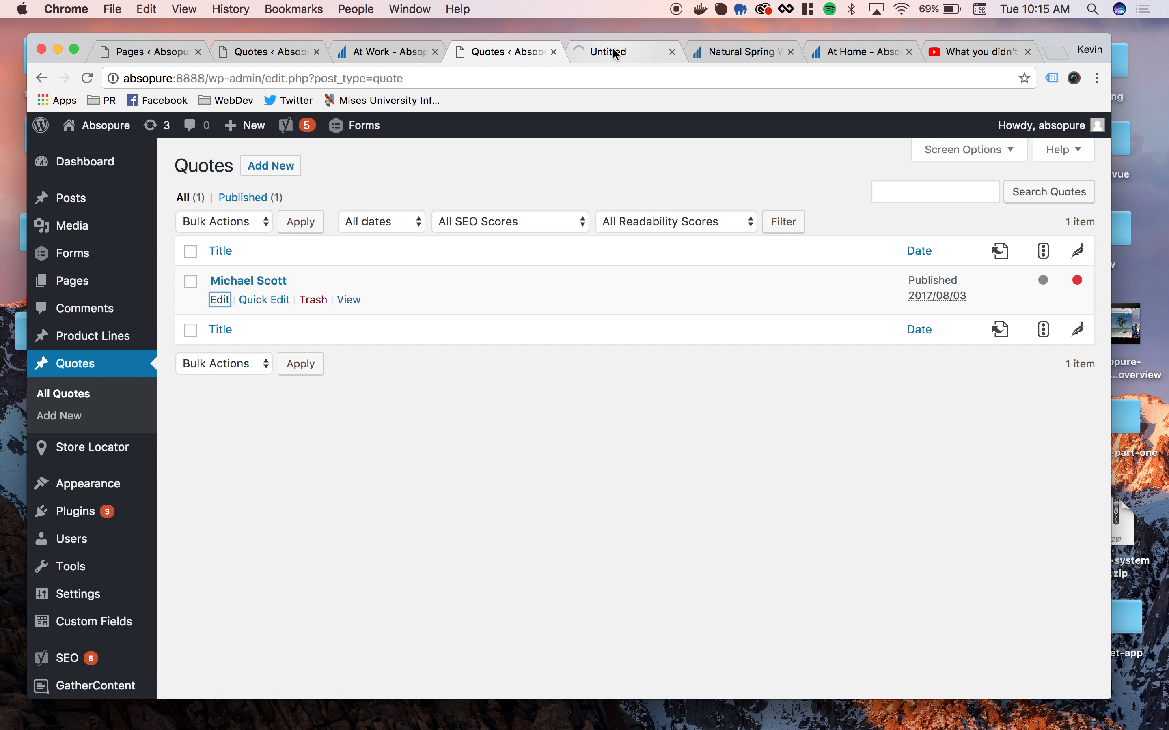
pyautogui.click(612, 48)
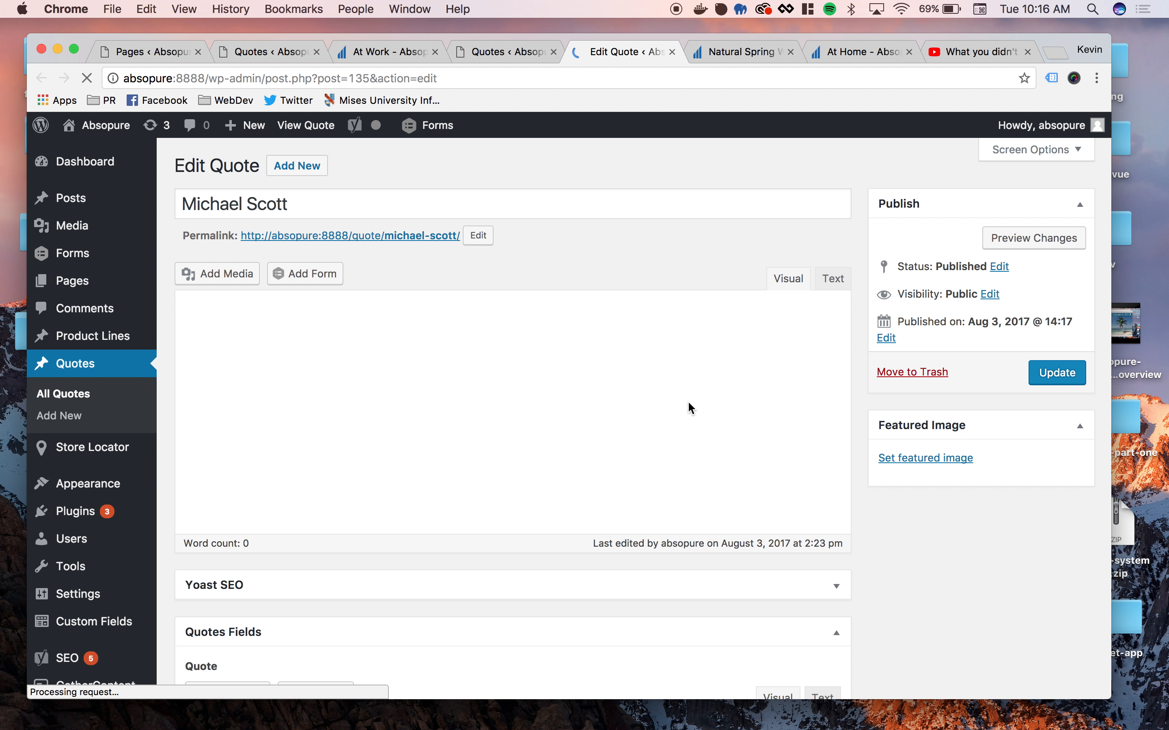
pyautogui.scroll(-10, 685, 405)
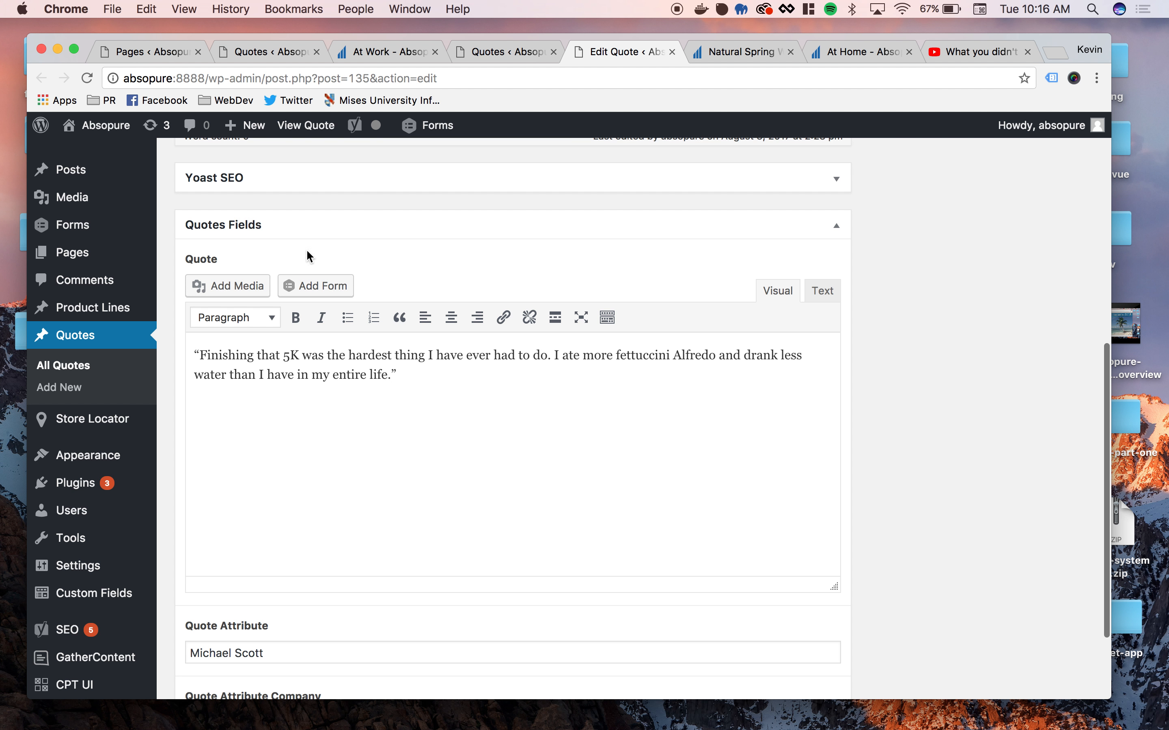
pyautogui.scroll(-3, 338, 259)
pyautogui.scroll(-2, 338, 435)
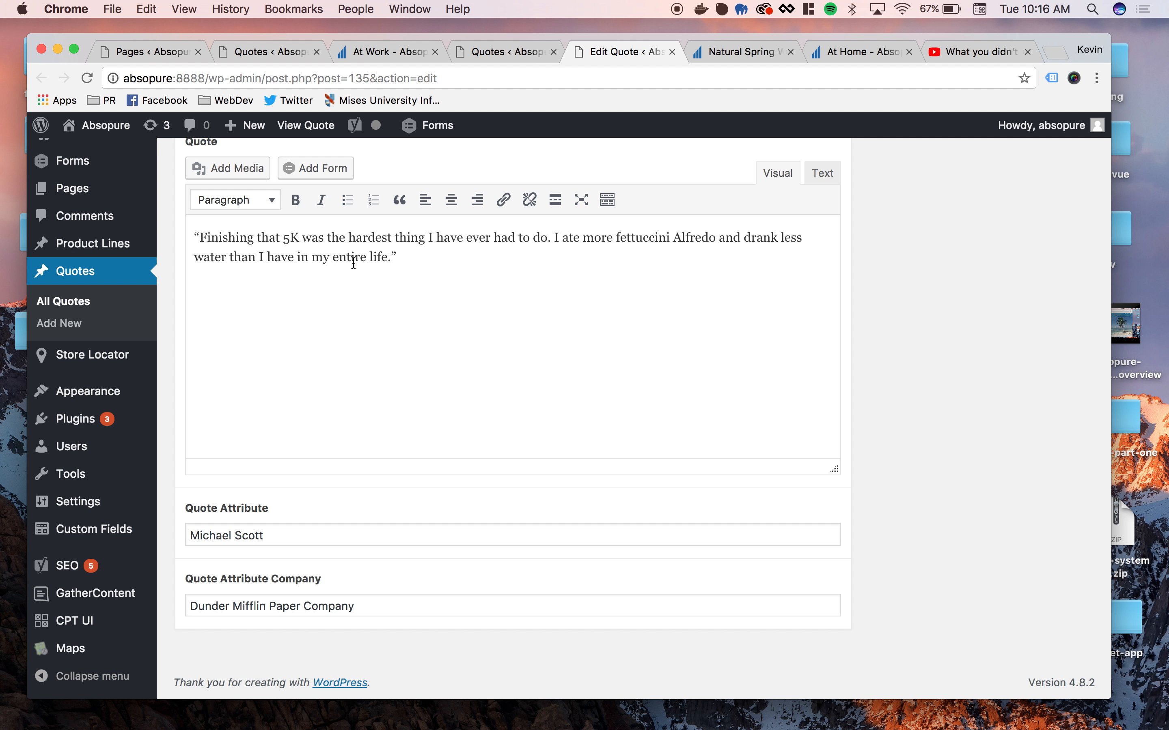
pyautogui.click(488, 62)
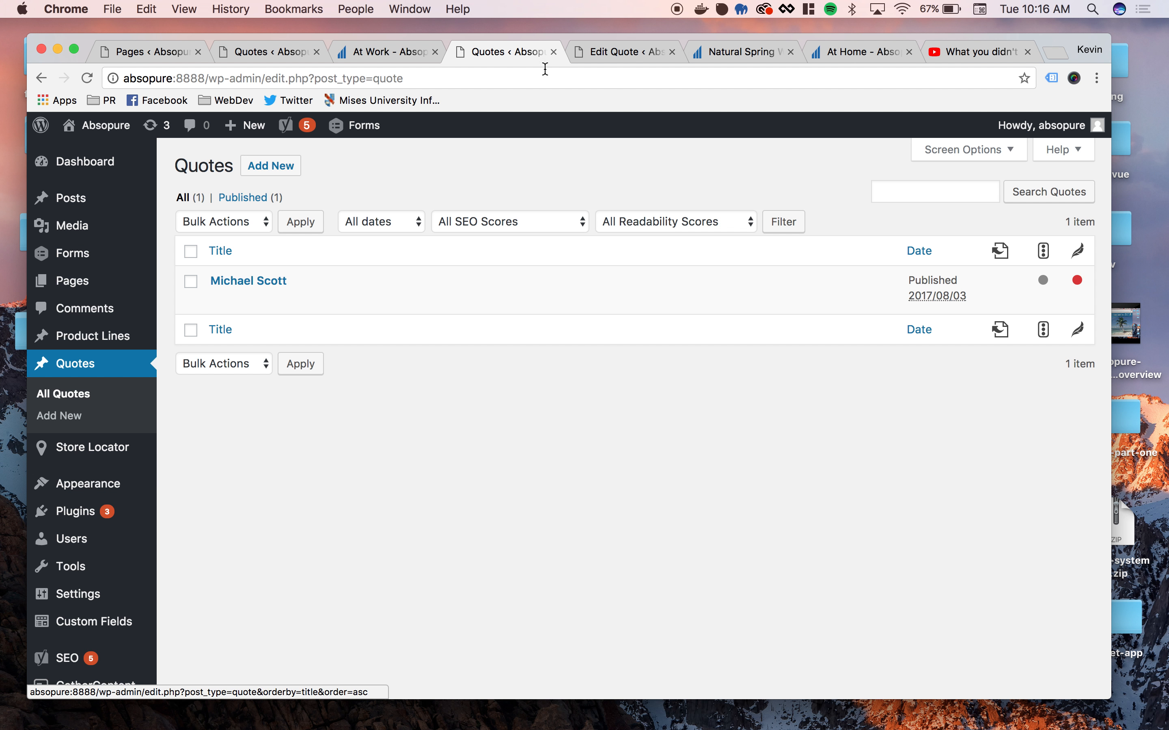
pyautogui.click(672, 52)
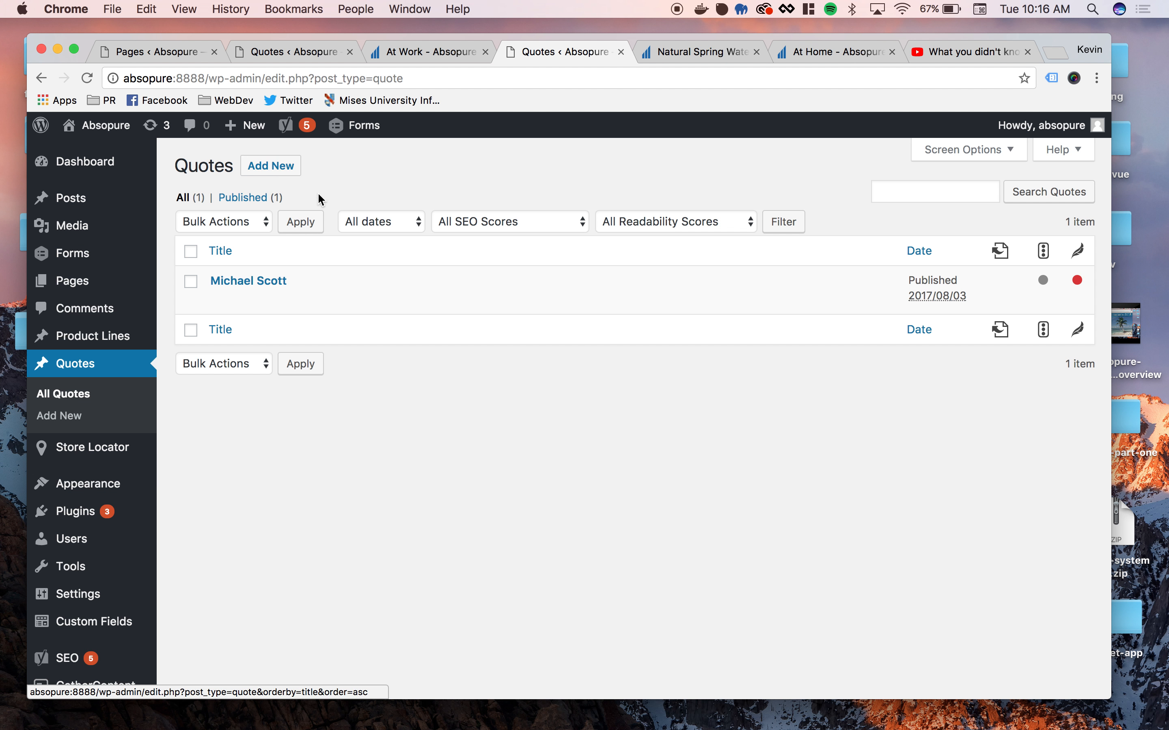
# - Create a new quote entry and enter the quoted person's full name as its title
pyautogui.click(284, 167)
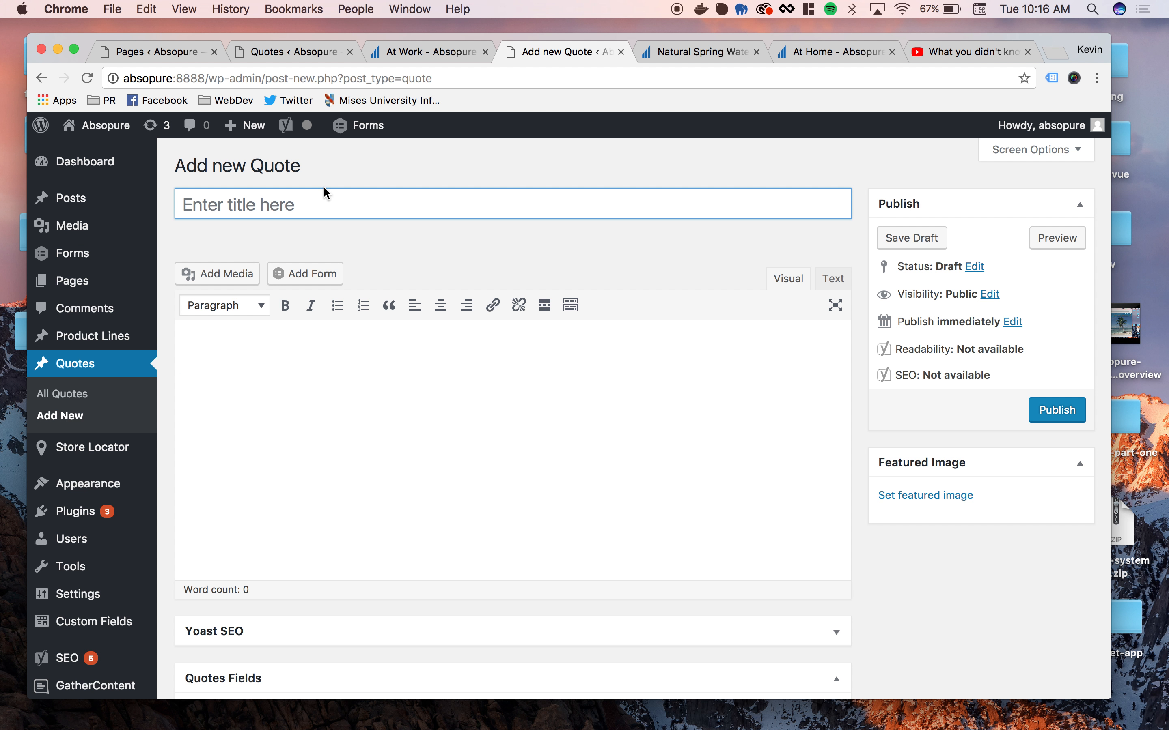
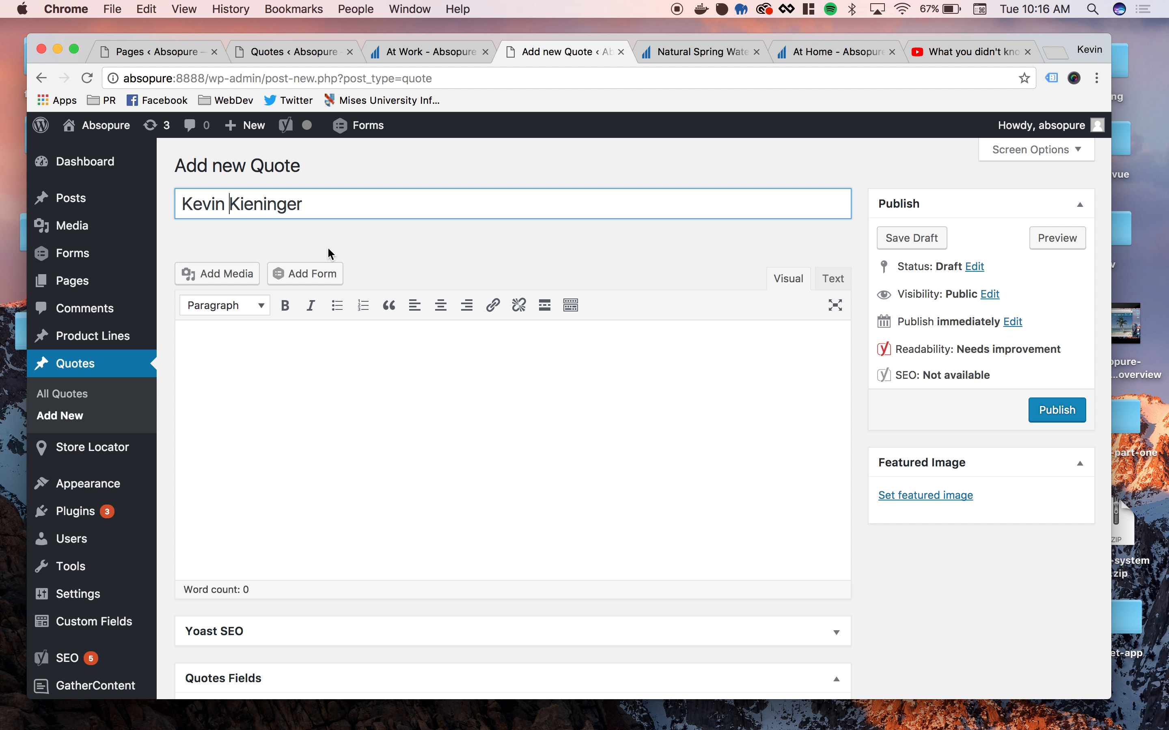
pyautogui.click(354, 412)
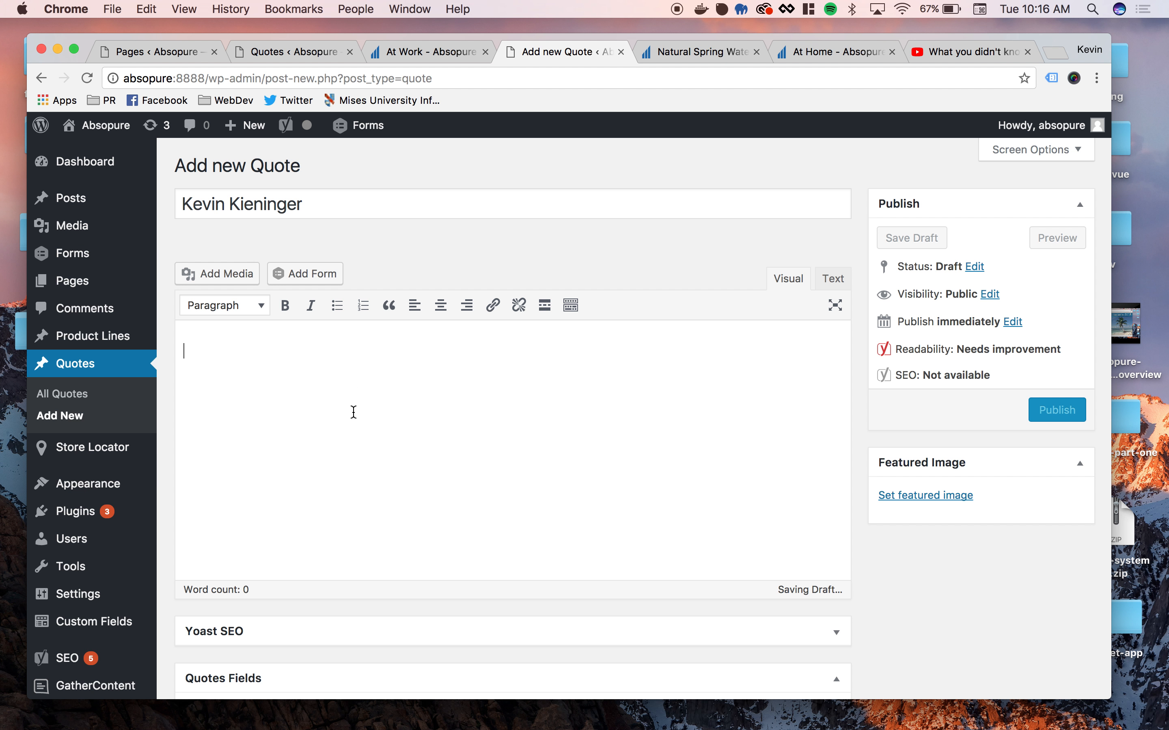
# - Enter "Absopure Water is the best and most hydrating!" with quotation marks as the quote text in the Quotes Fields
pyautogui.scroll(-8, 462, 420)
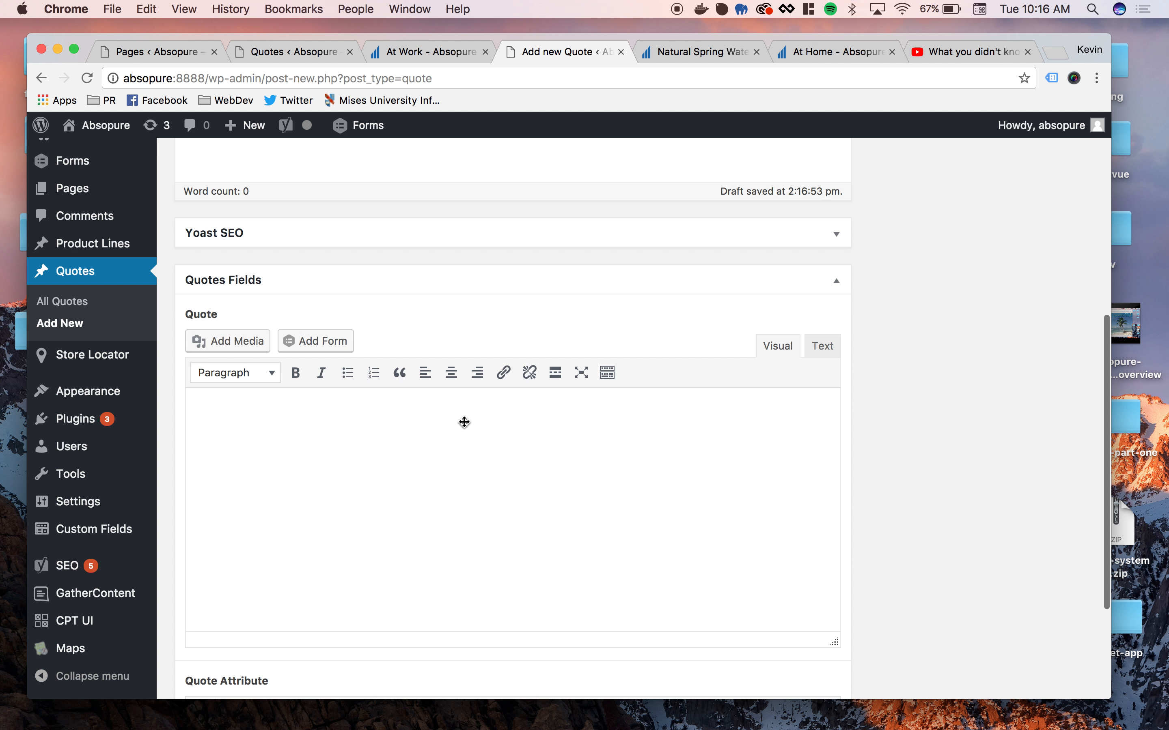
pyautogui.scroll(-2, 435, 424)
pyautogui.click(371, 427)
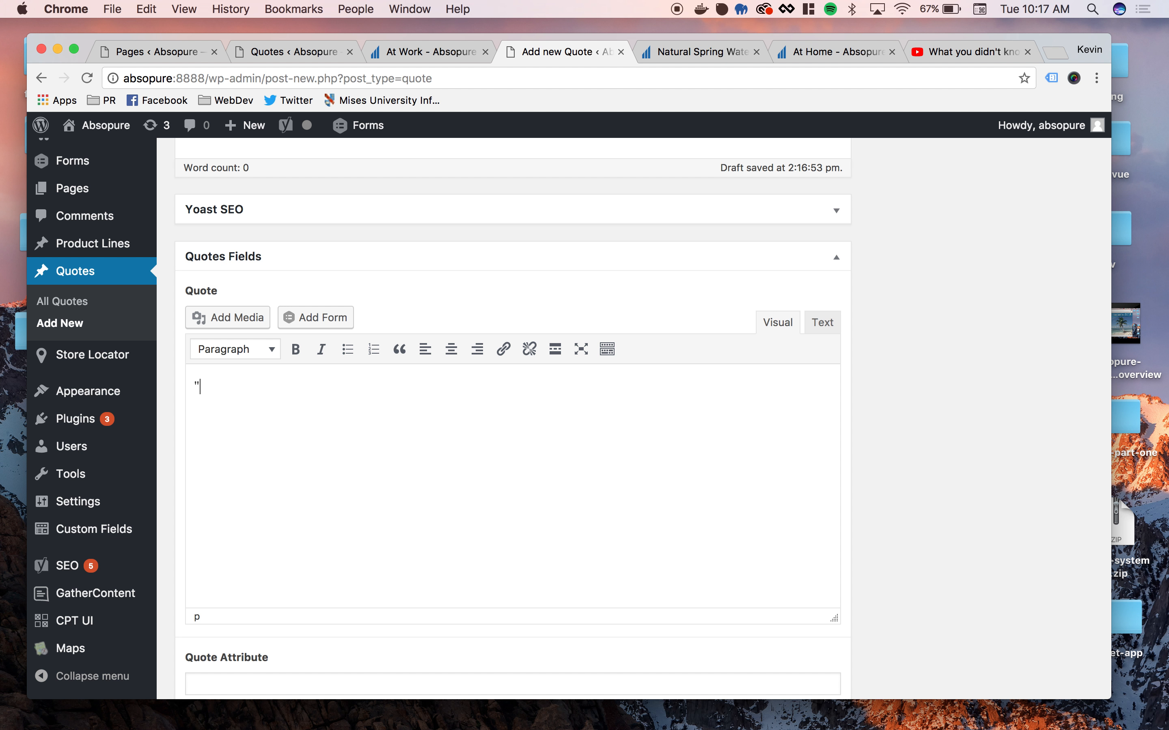
pyautogui.write('"Absopure Water is the')
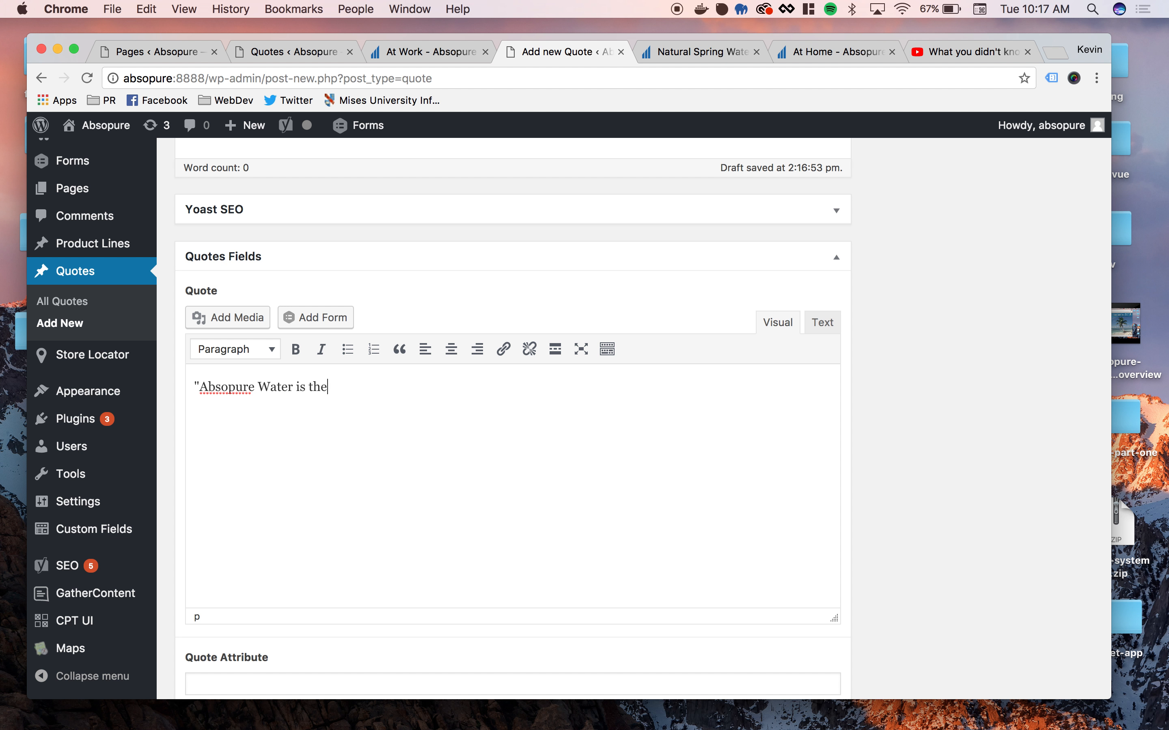
pyautogui.write(' best and most hyp')
pyautogui.write('rating!"')
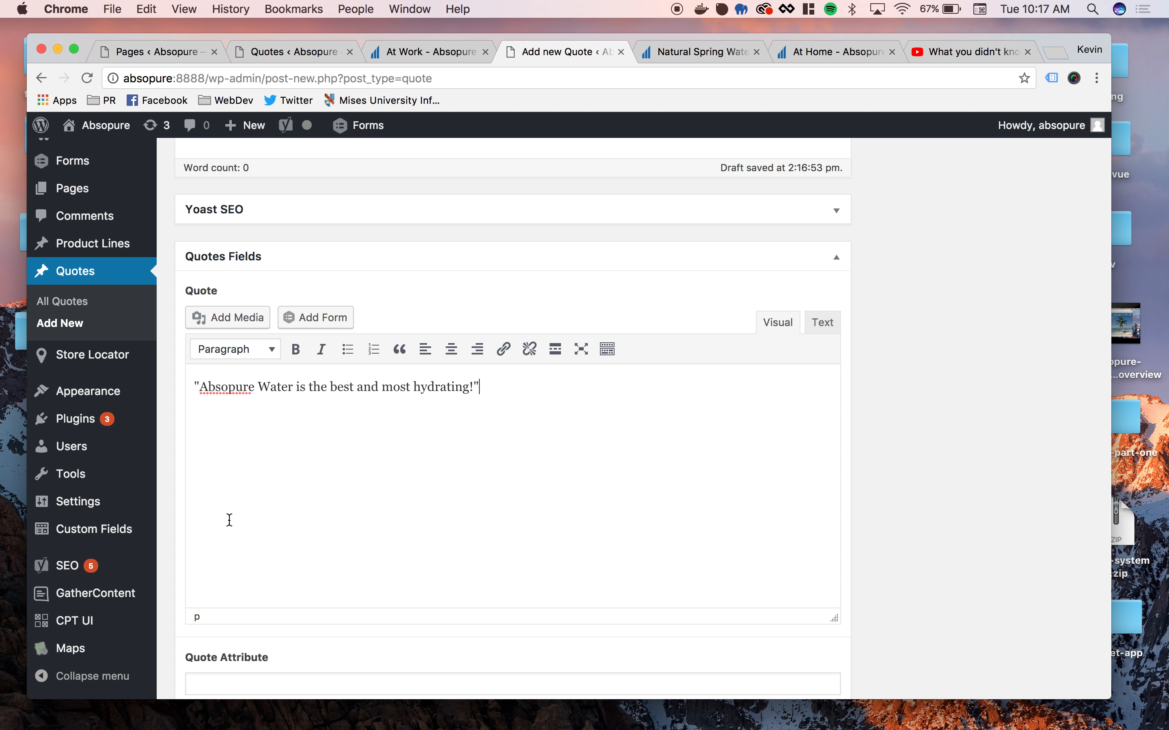
# - Fill in the Quote Attribute with the person's full name and the Quote Attribute Company with Deep Canvas
pyautogui.scroll(-3, 441, 511)
pyautogui.click(331, 536)
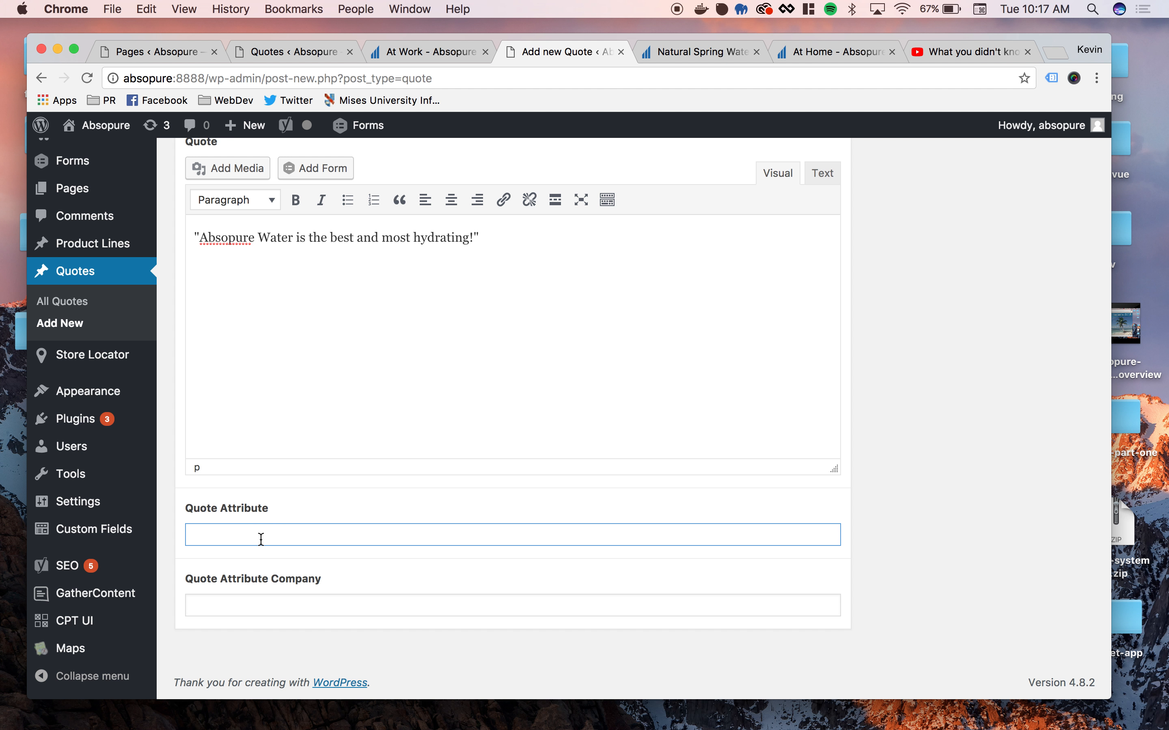
pyautogui.click(233, 605)
pyautogui.write('Deep Canvas')
# - Publish the new quote
pyautogui.click(520, 356)
pyautogui.scroll(1, 1019, 481)
pyautogui.scroll(10, 1018, 481)
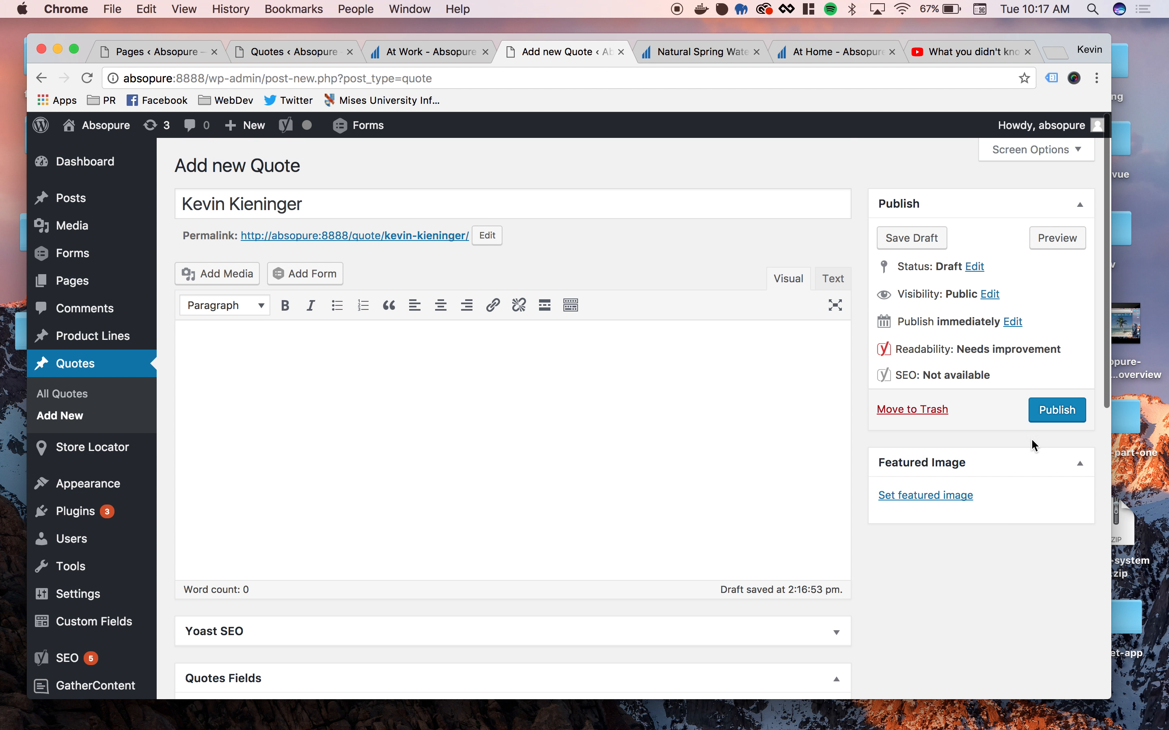
pyautogui.click(1055, 411)
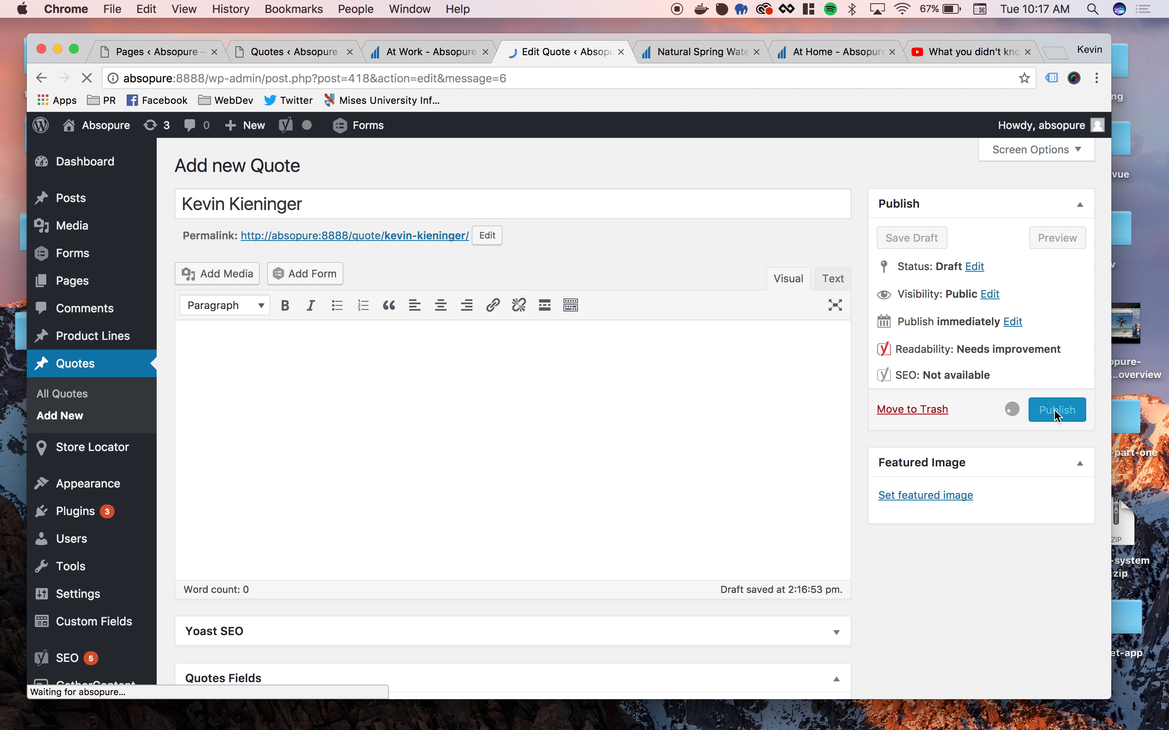
# - Reload the public At Work page and check which quote its blue banner section shows
pyautogui.click(424, 57)
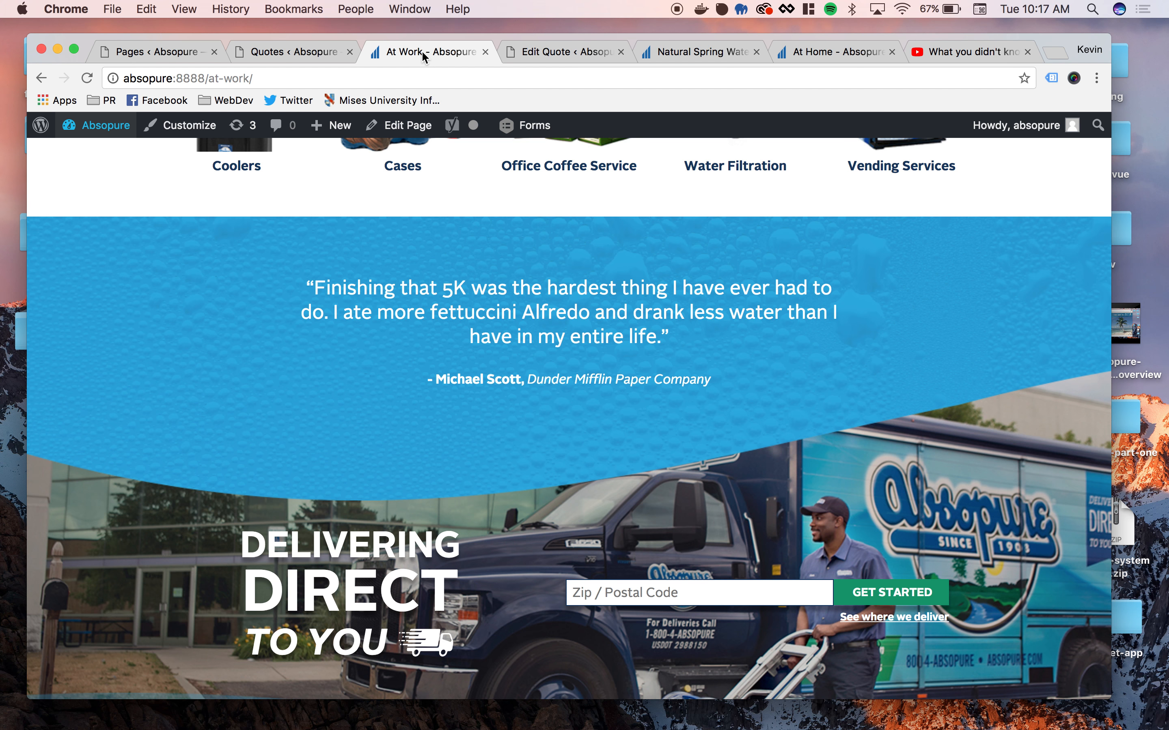
pyautogui.click(87, 78)
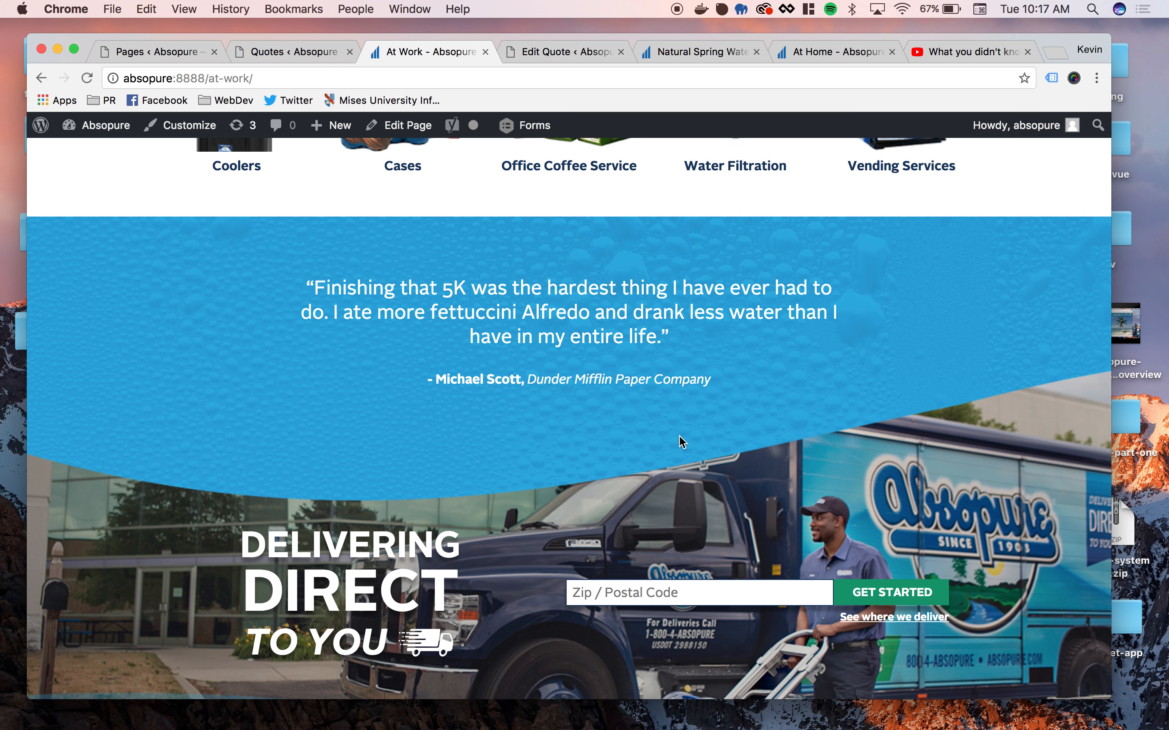
pyautogui.scroll(10, 679, 436)
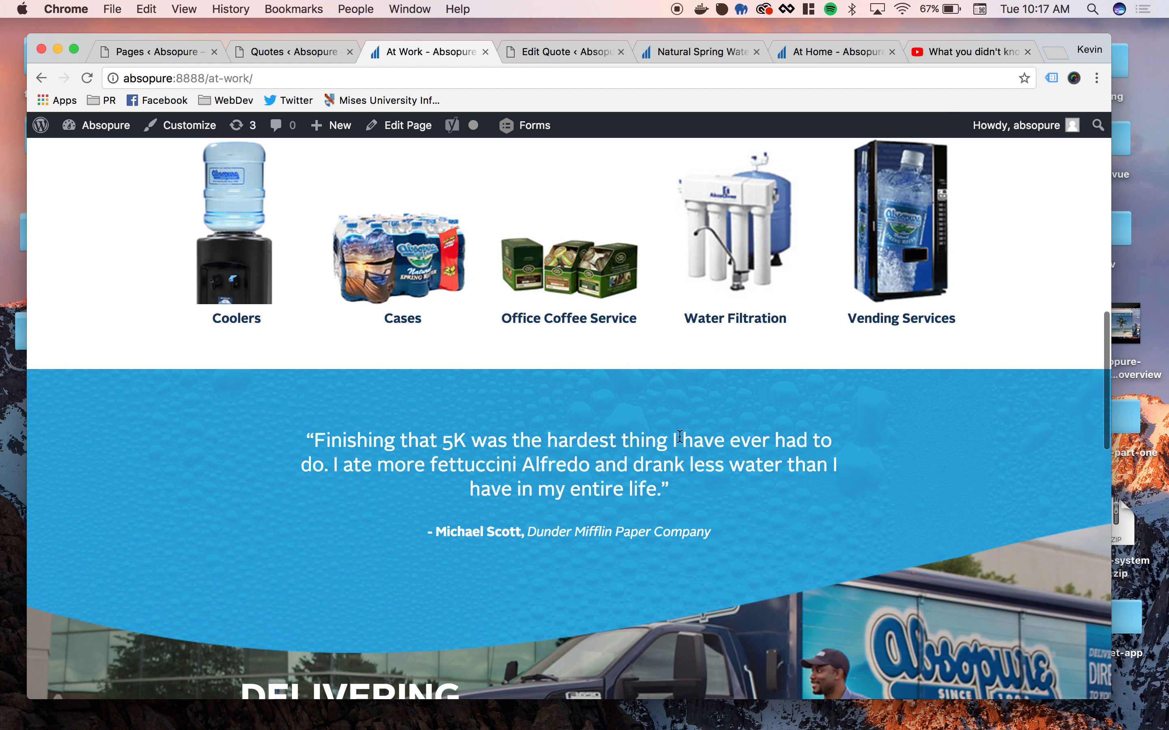
pyautogui.scroll(5, 680, 438)
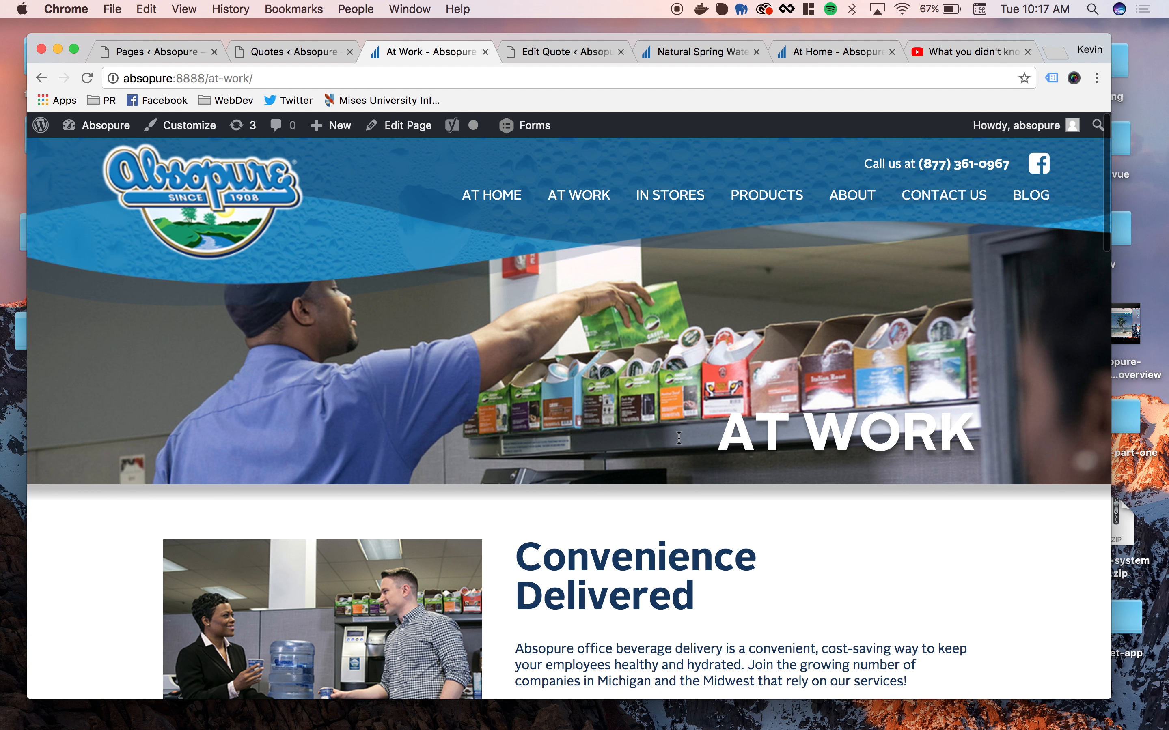
pyautogui.scroll(-8, 679, 438)
pyautogui.scroll(-5, 679, 438)
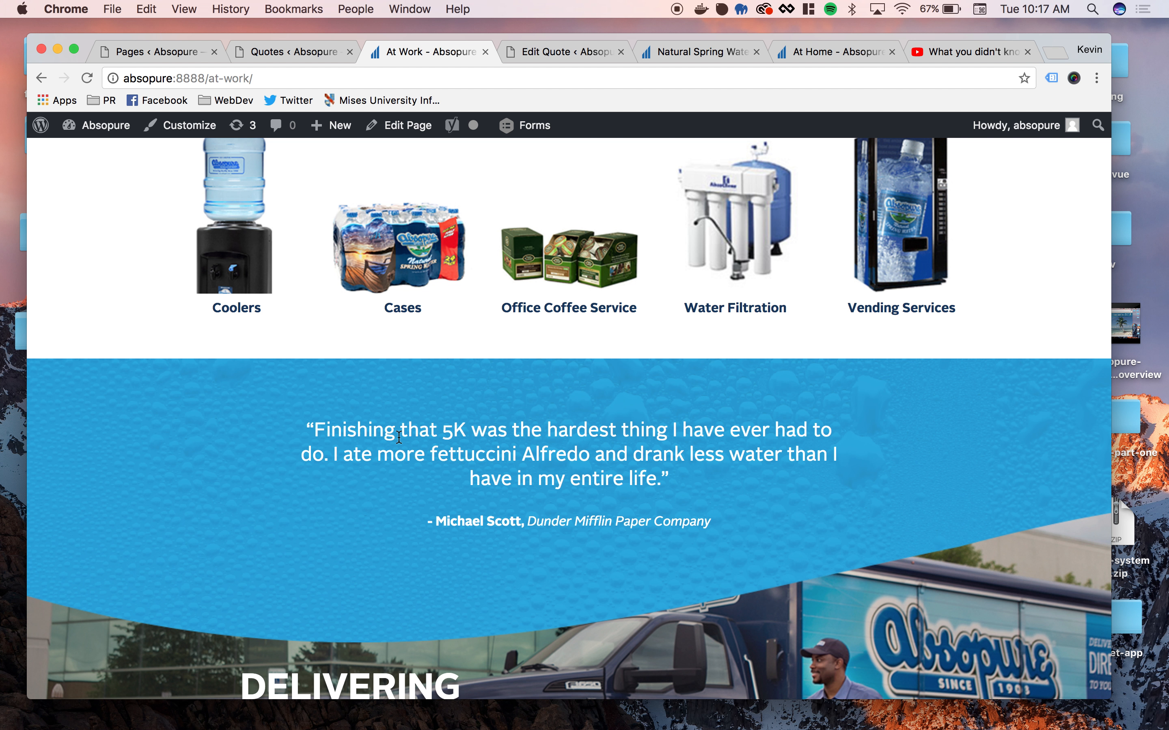
# - Find the At Work page in the dashboard's list of pages and open it for editing
pyautogui.click(546, 42)
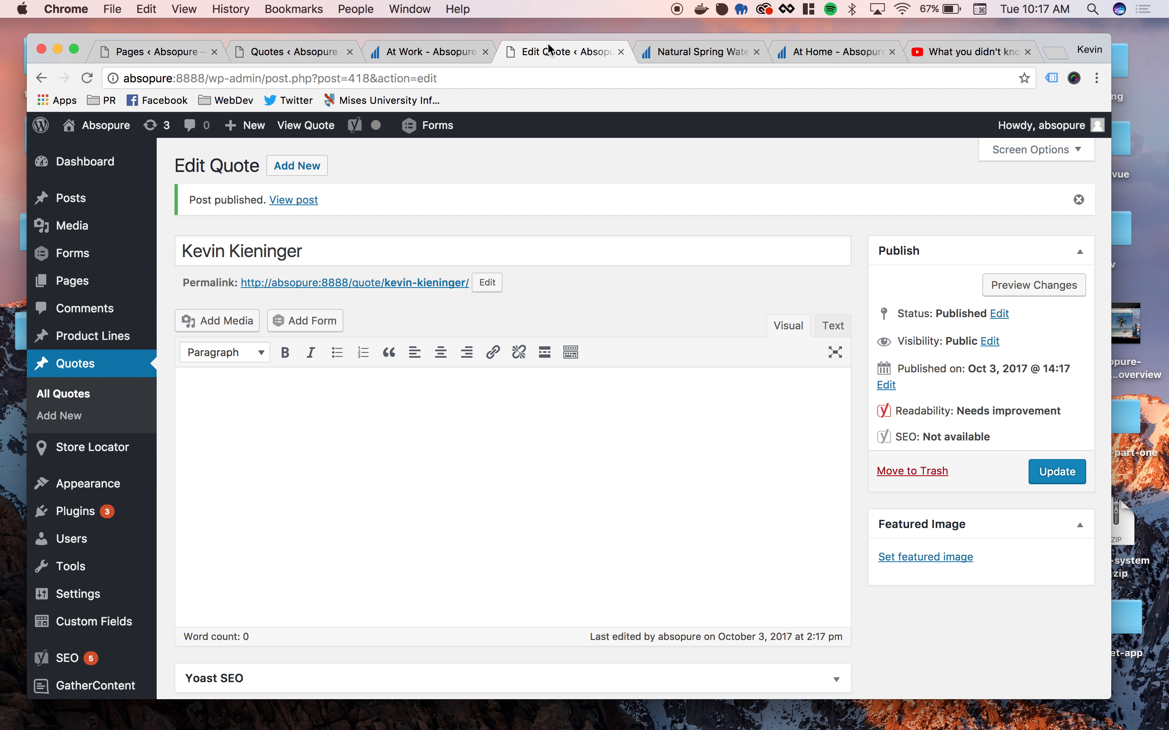
pyautogui.click(423, 47)
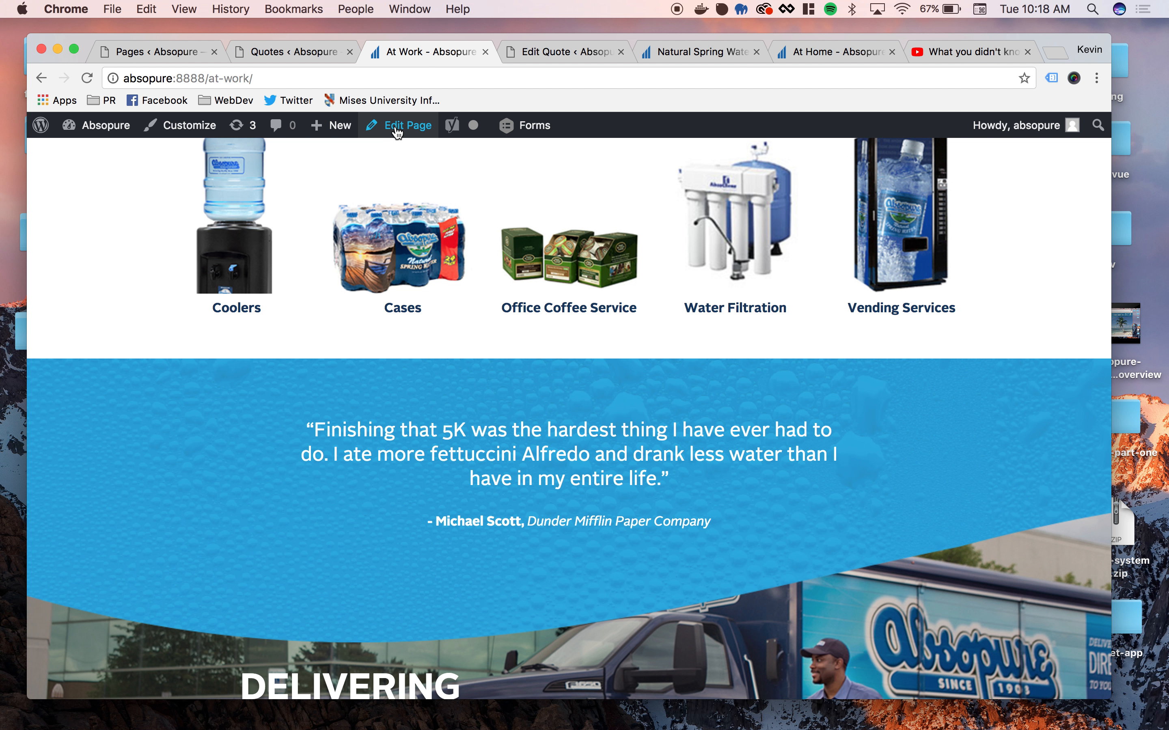
pyautogui.click(551, 53)
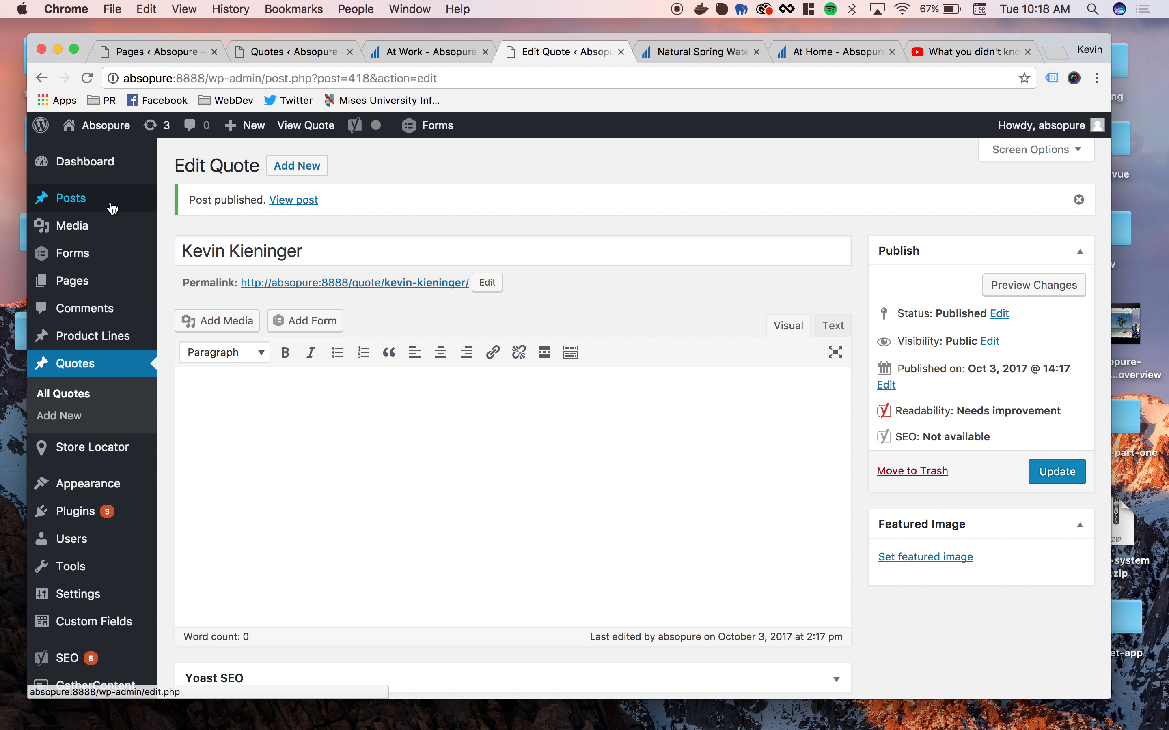
pyautogui.click(62, 289)
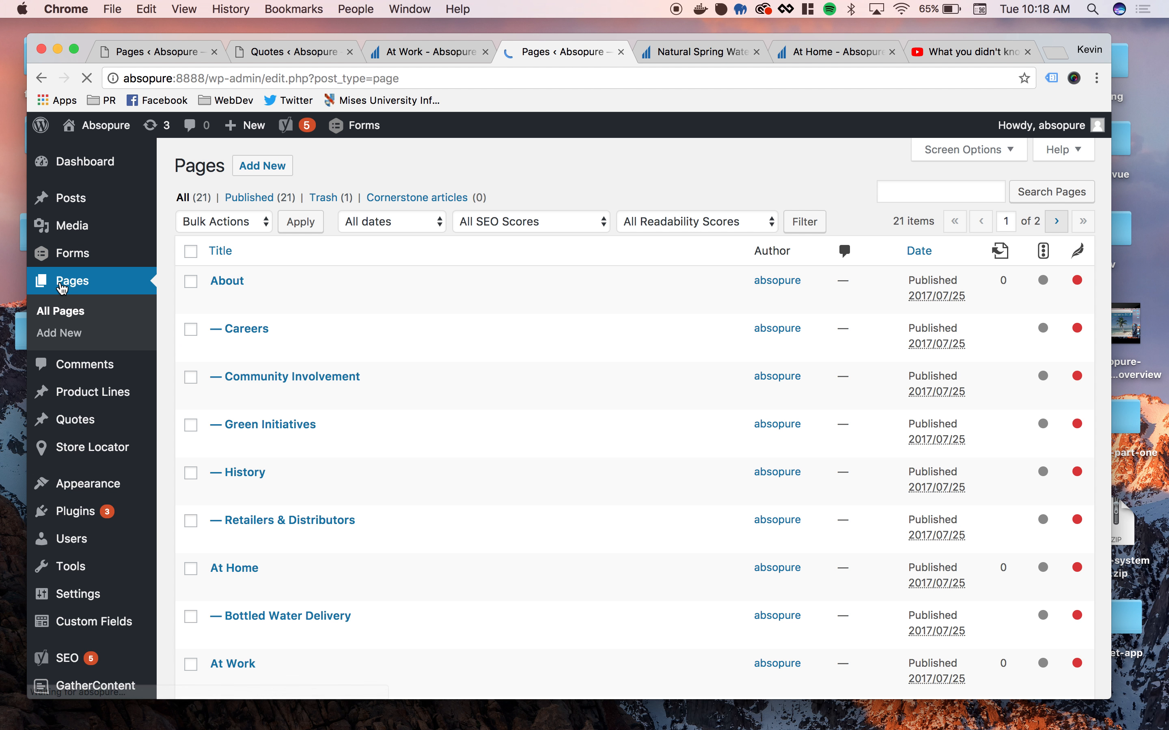
pyautogui.scroll(-5, 386, 433)
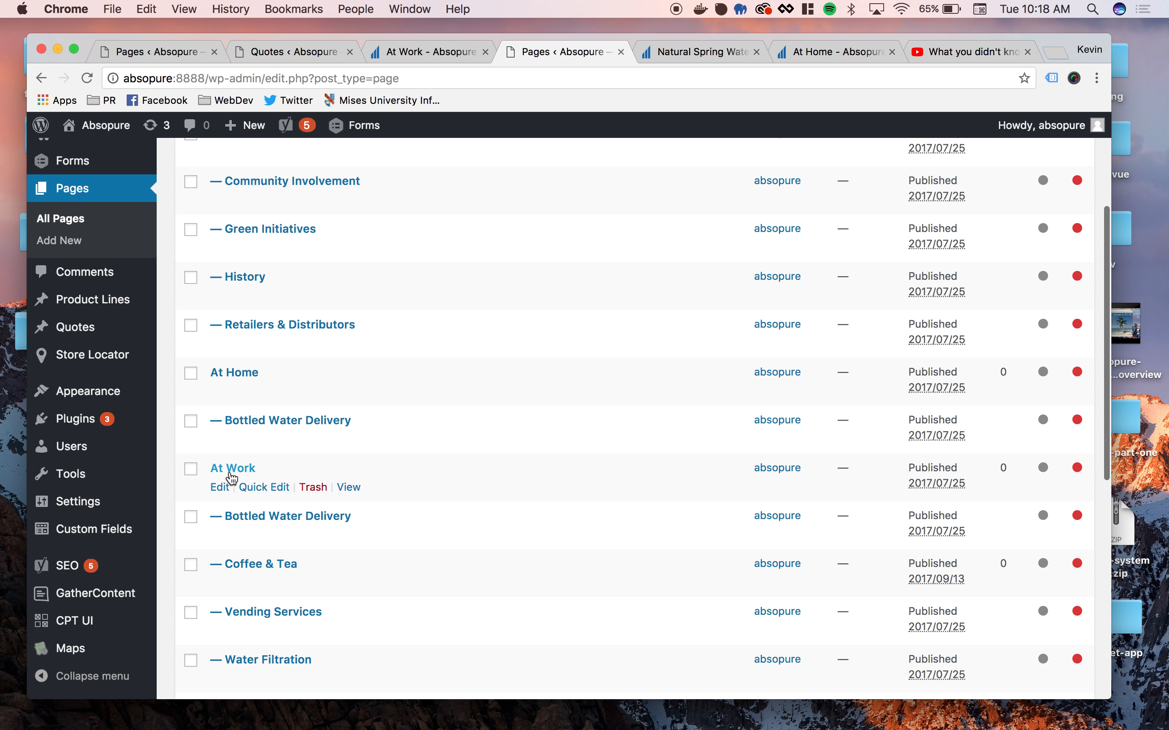
pyautogui.click(219, 496)
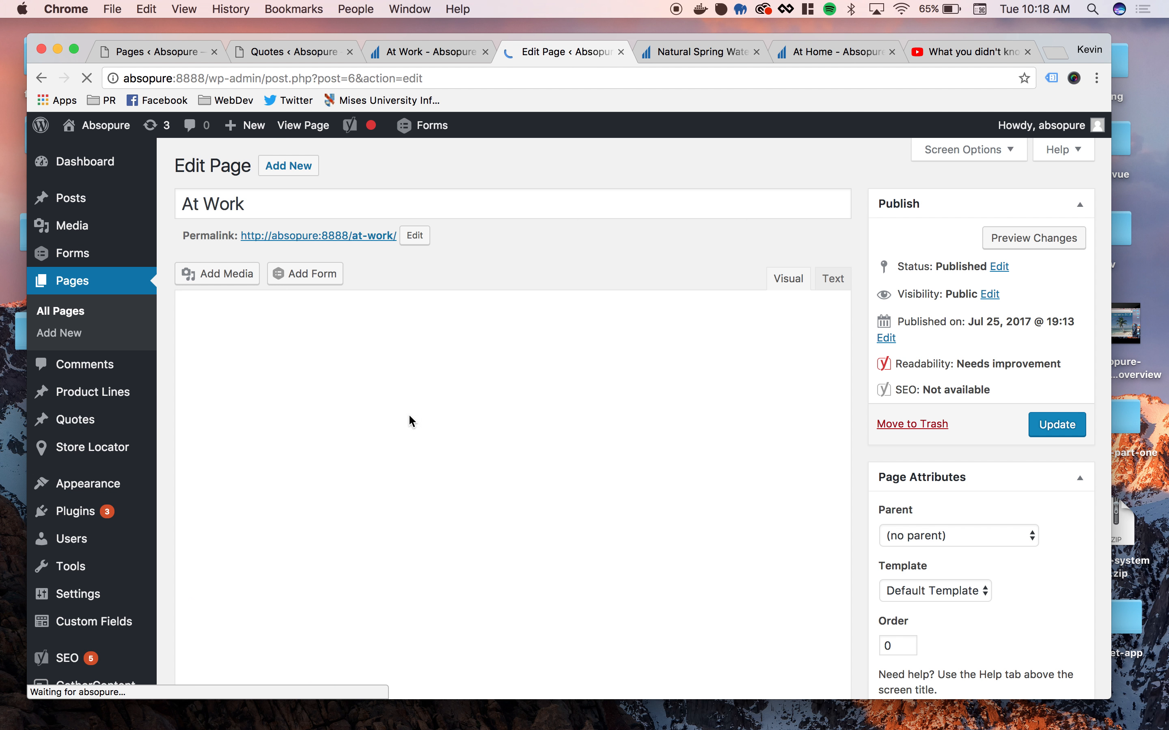
# - Turn off Include Quote in the page fields' Quote Section and update the At Work page
pyautogui.scroll(-8, 412, 421)
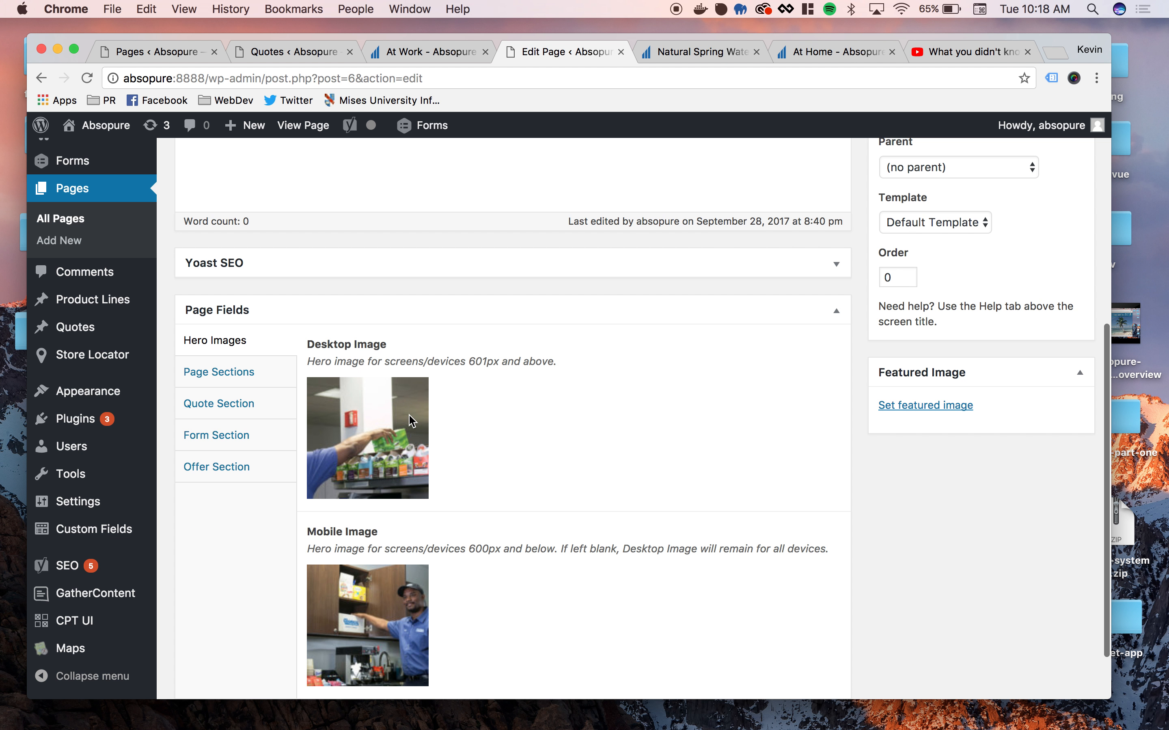
pyautogui.scroll(-1, 412, 421)
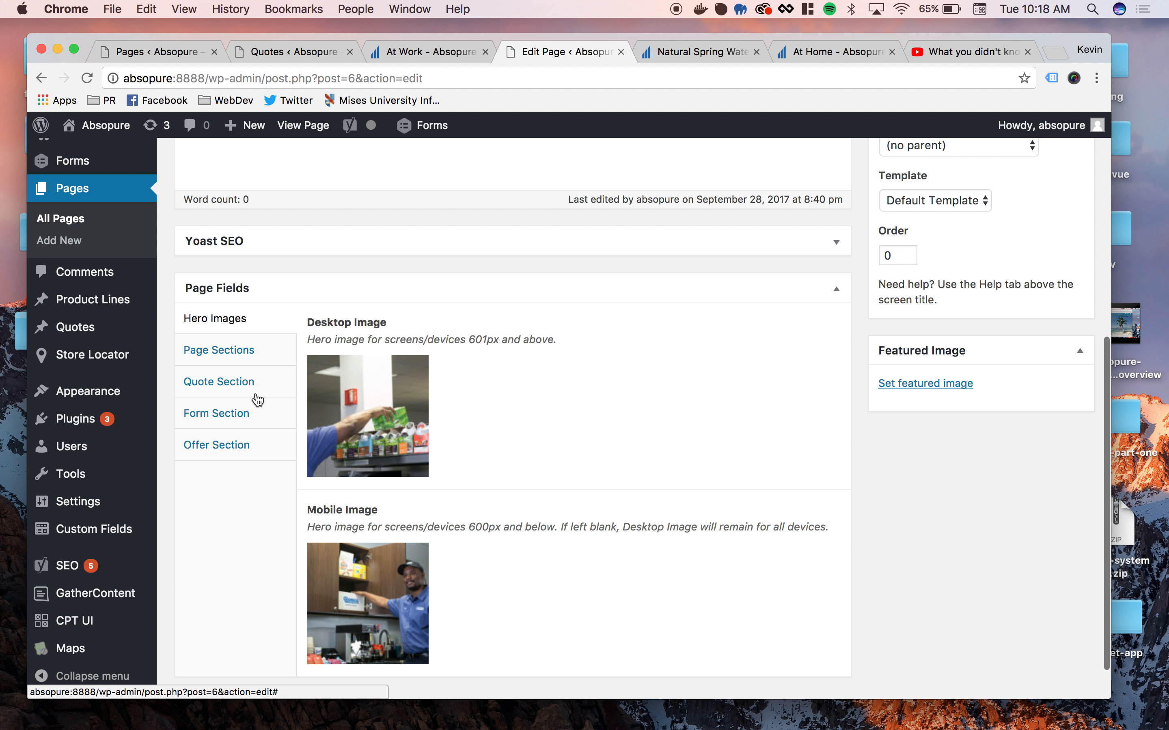
pyautogui.click(241, 386)
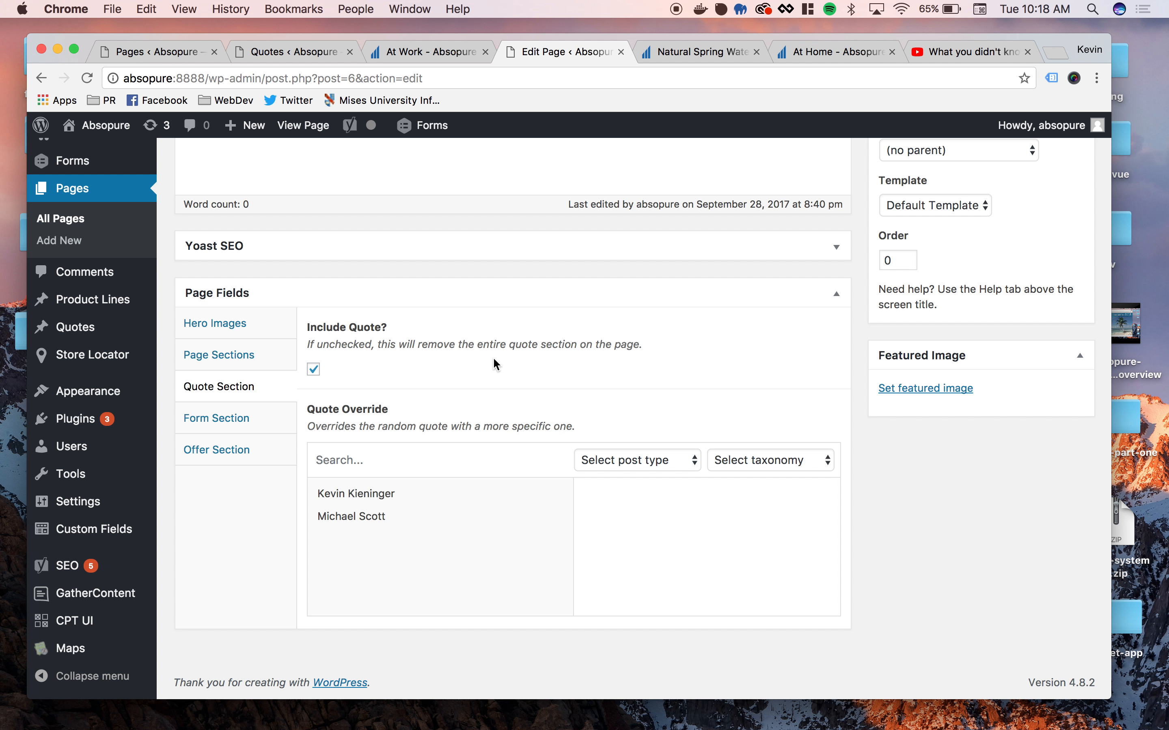
pyautogui.click(315, 370)
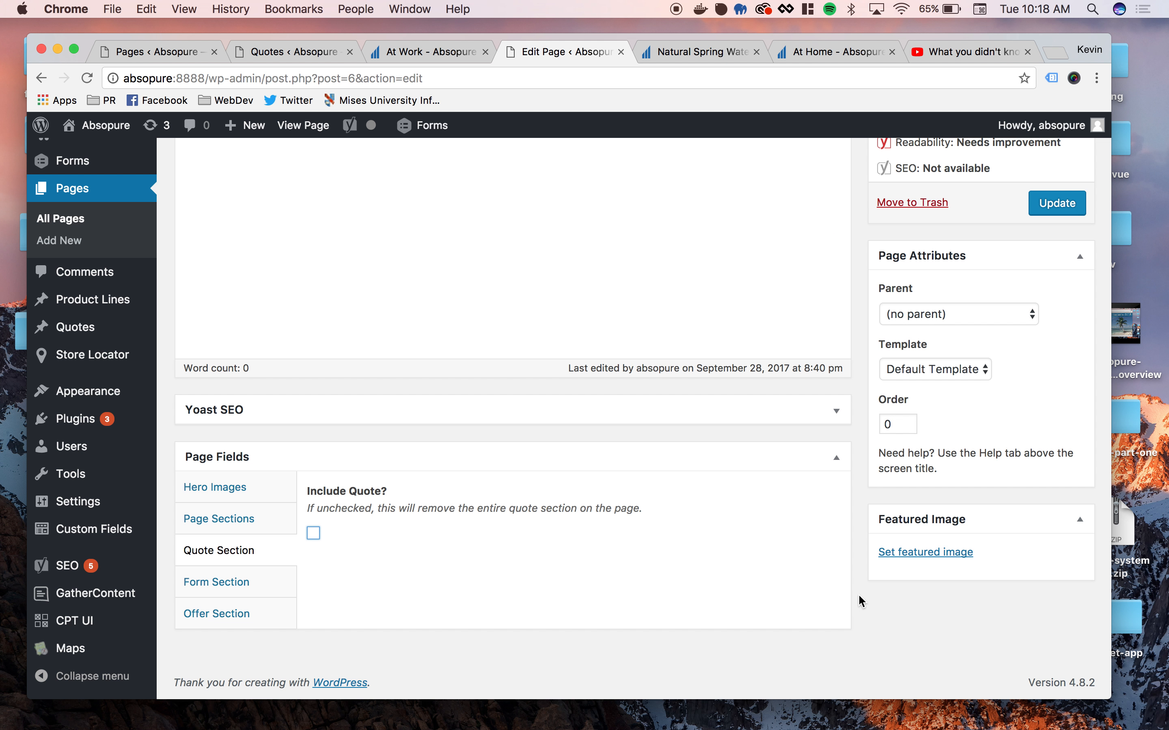
pyautogui.click(1055, 203)
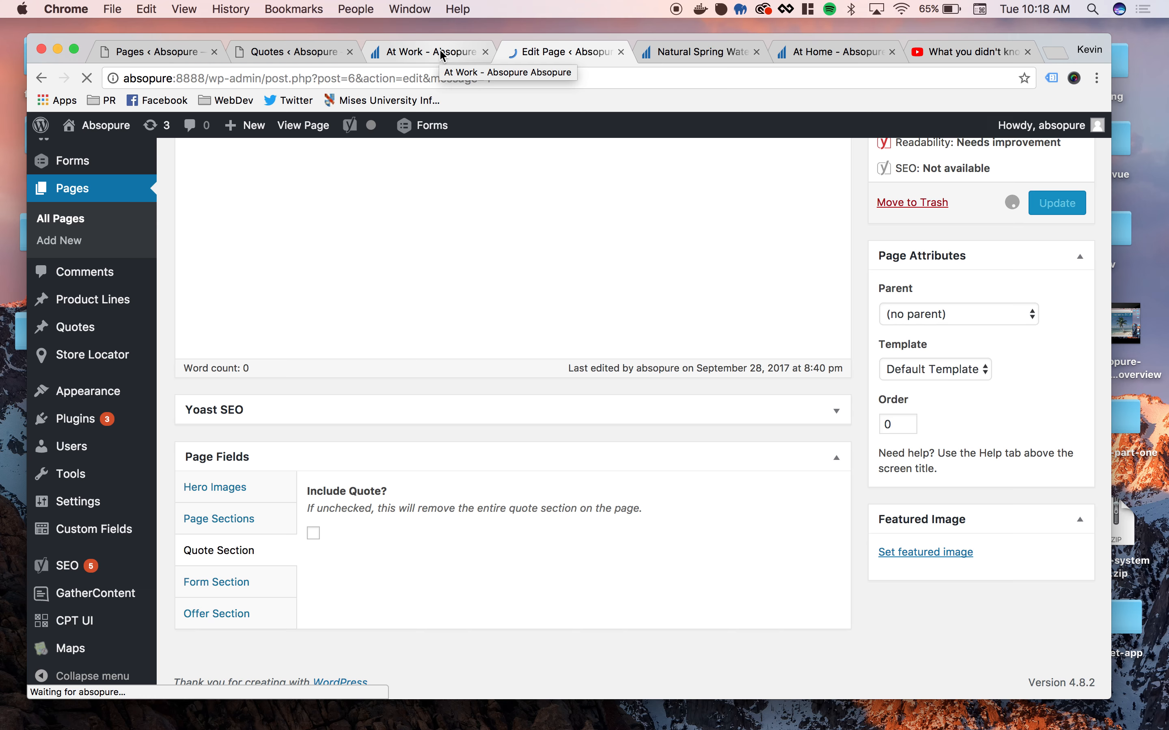
# - Reload the public At Work page and check whether the quote banner is still displayed
pyautogui.click(442, 53)
pyautogui.press('super+r')
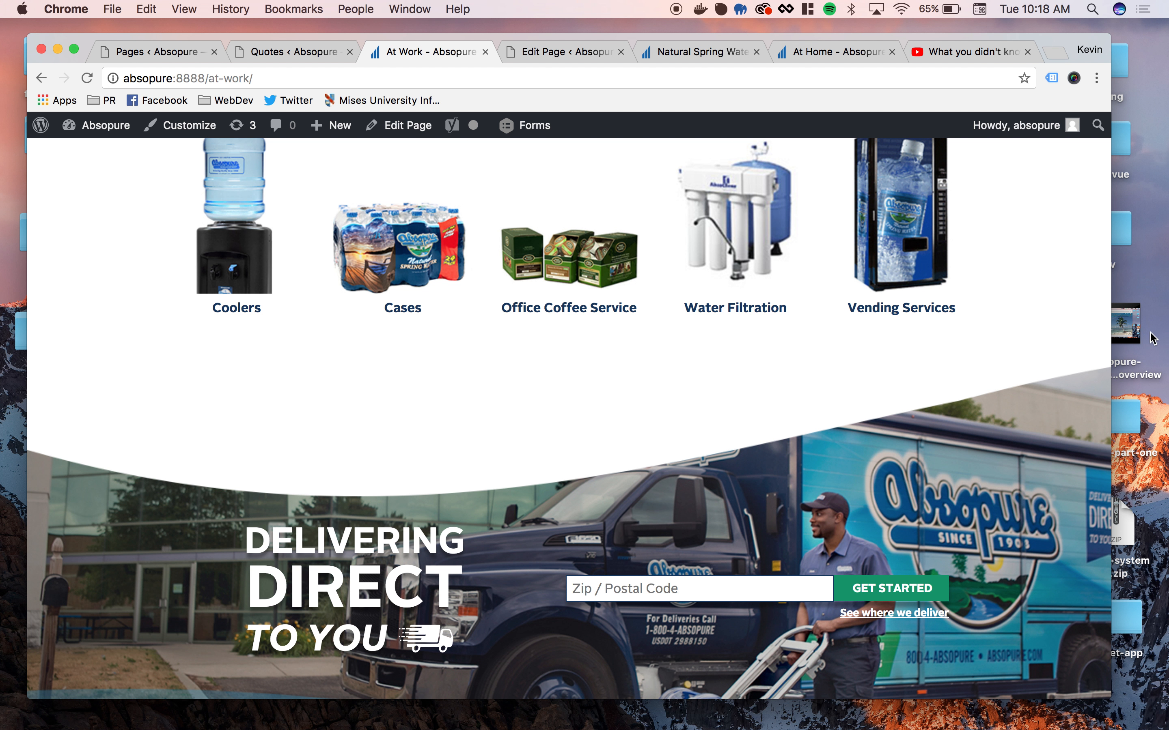
pyautogui.scroll(-10, 193, 462)
pyautogui.scroll(8, 192, 462)
# - Turn Include Quote back on in the At Work page's Quote Section and update the page
pyautogui.click(319, 54)
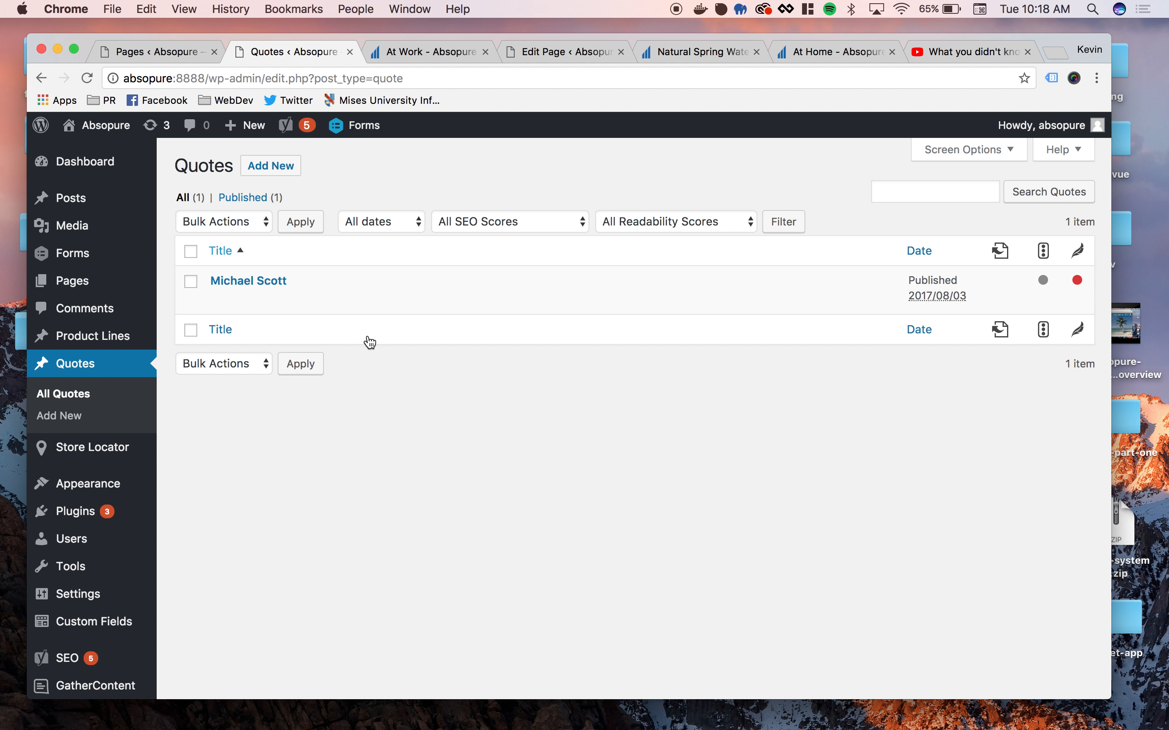
pyautogui.click(539, 53)
pyautogui.scroll(-10, 478, 435)
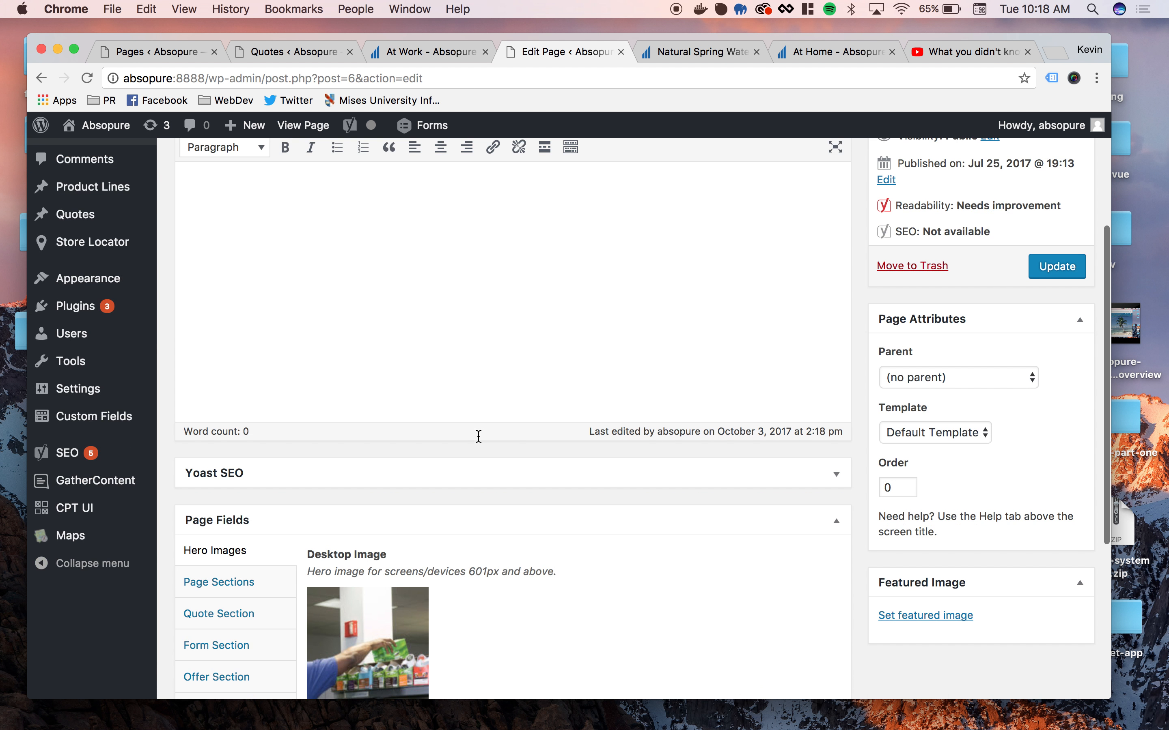
pyautogui.click(228, 331)
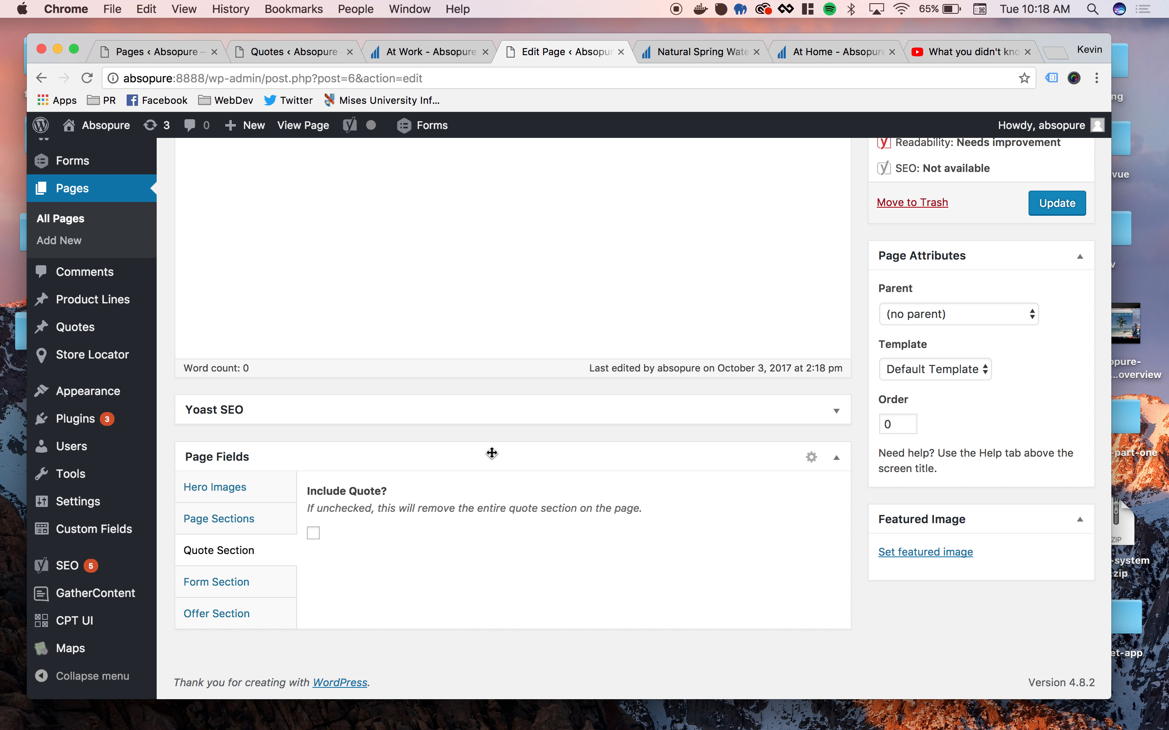
pyautogui.click(314, 533)
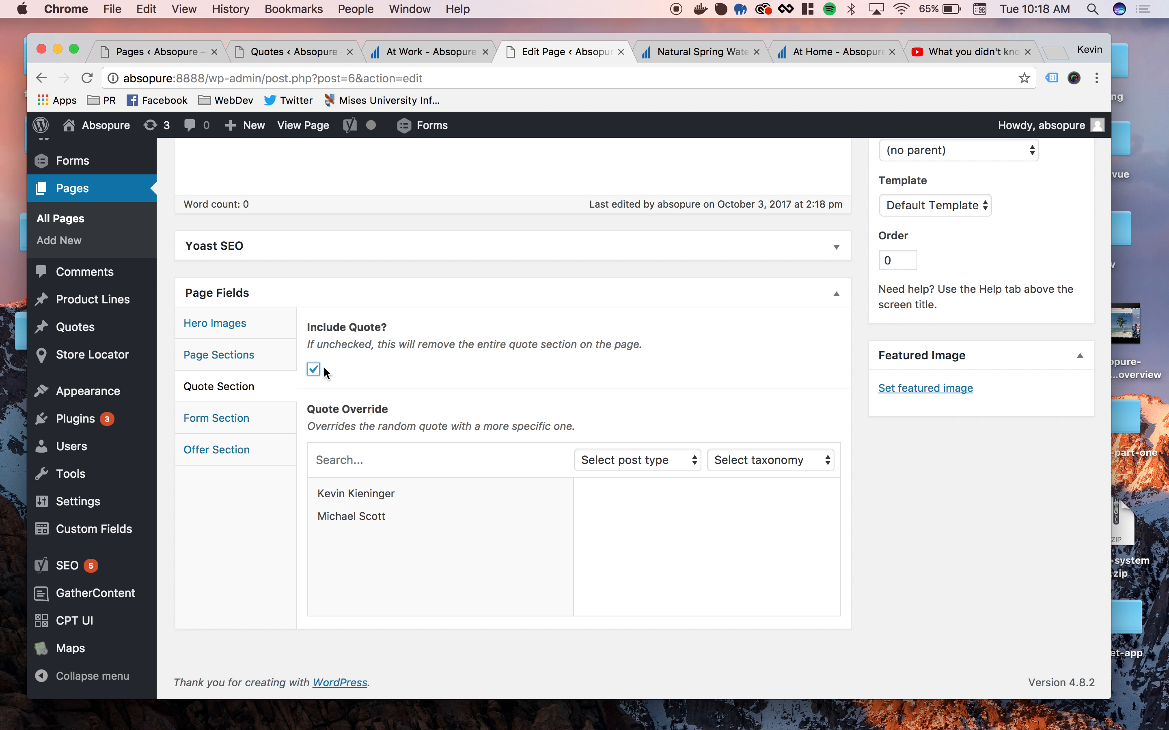
pyautogui.scroll(3, 944, 372)
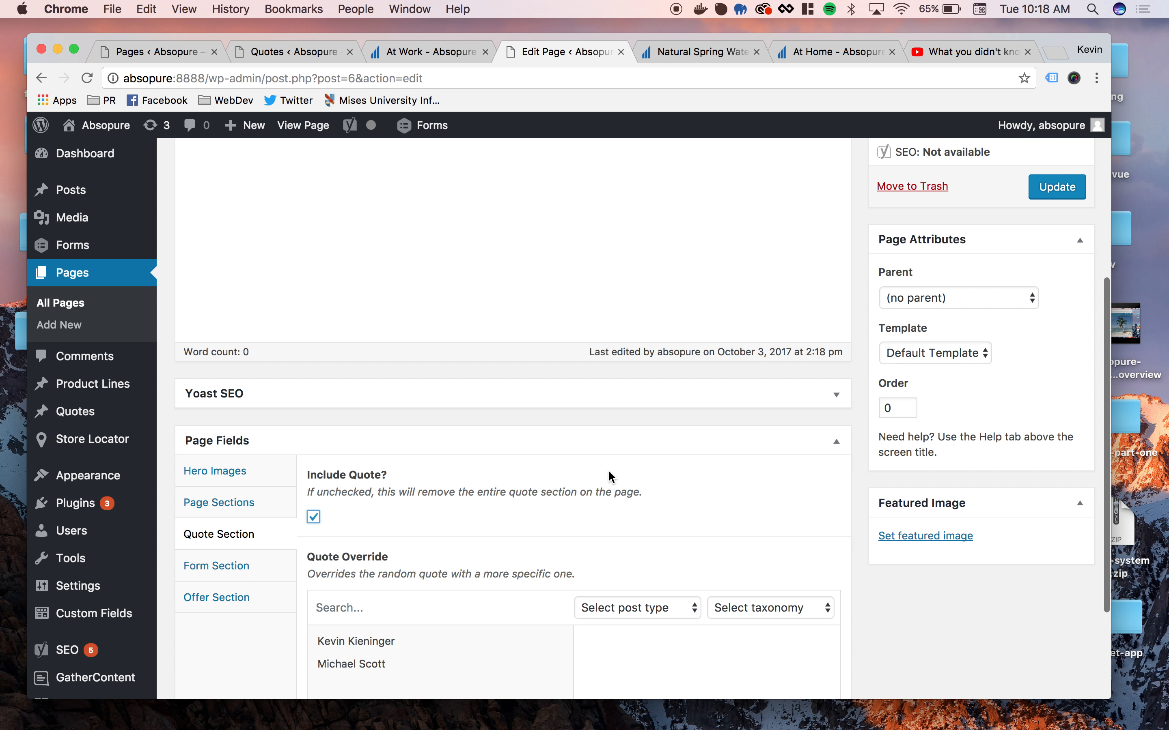
pyautogui.scroll(-2, 608, 477)
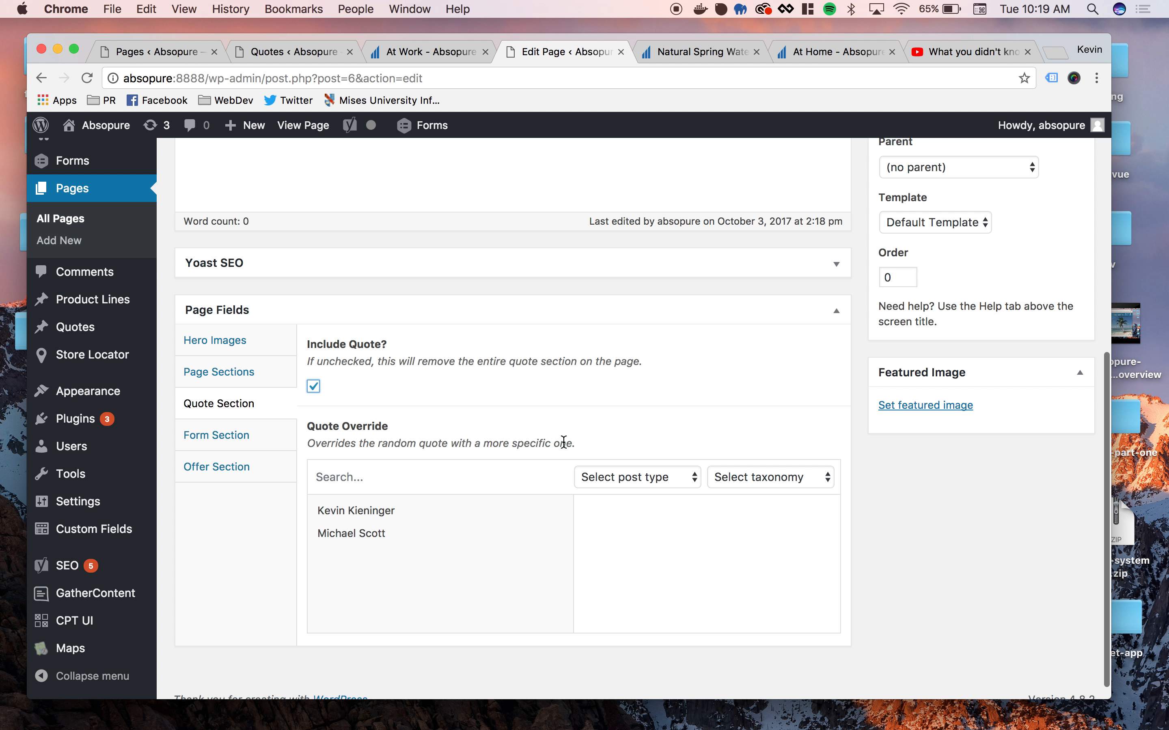
pyautogui.scroll(3, 855, 456)
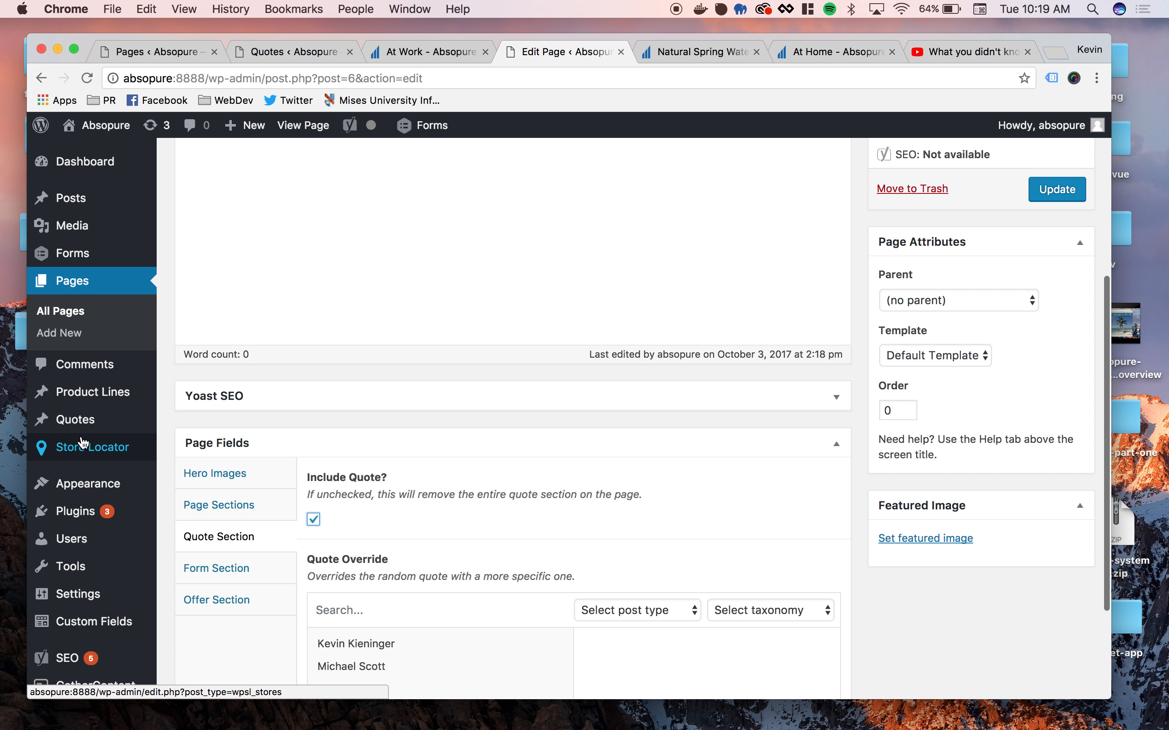
pyautogui.moveTo(87, 428)
pyautogui.click(1057, 196)
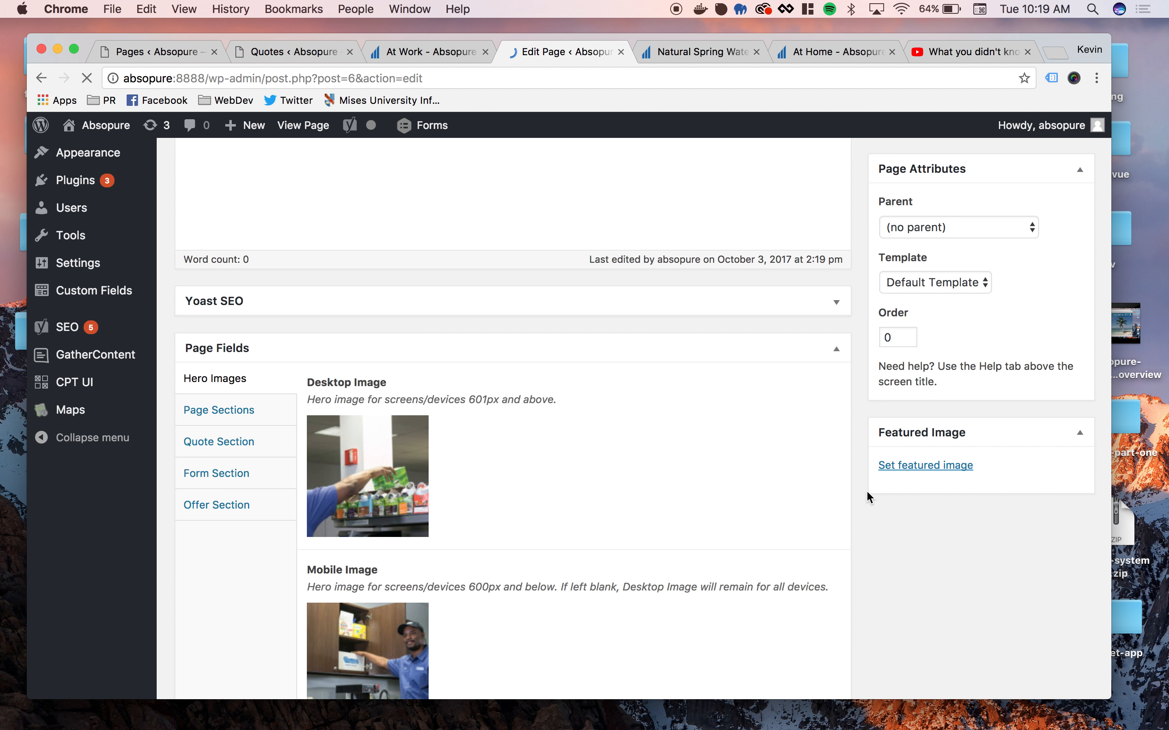
# - Reload the public At Work page twice and check which quote the banner shows each time
pyautogui.scroll(-5, 531, 435)
pyautogui.click(224, 261)
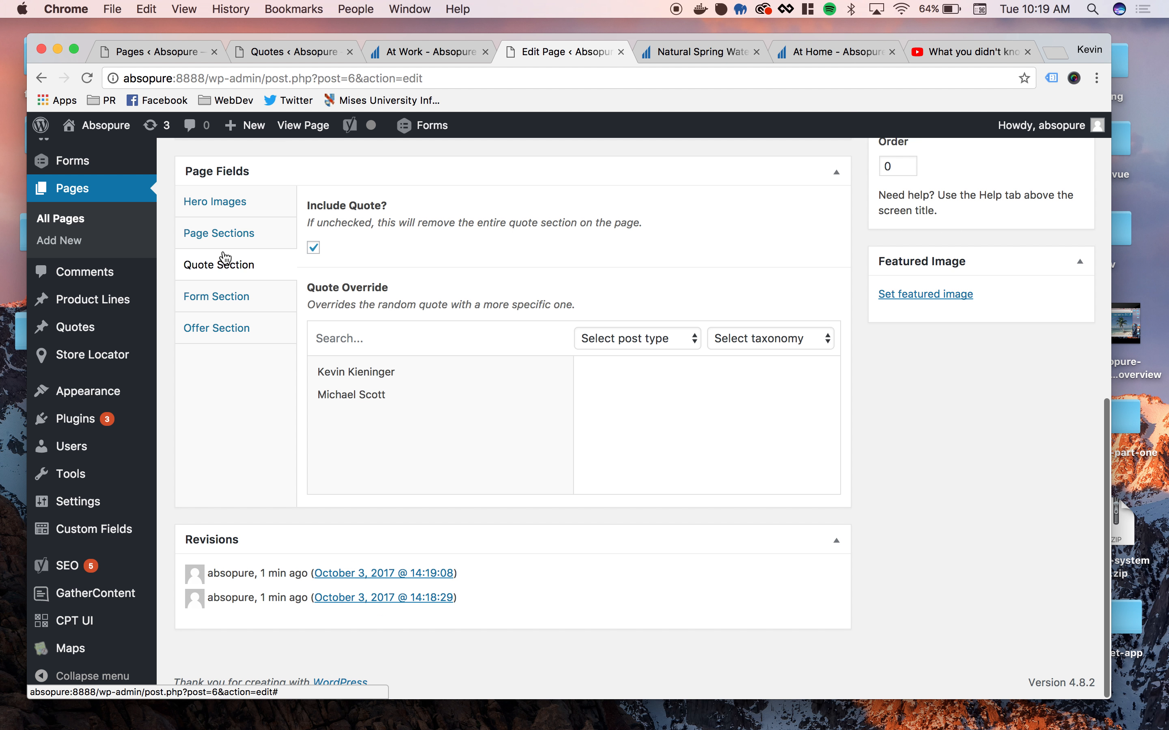
pyautogui.click(455, 53)
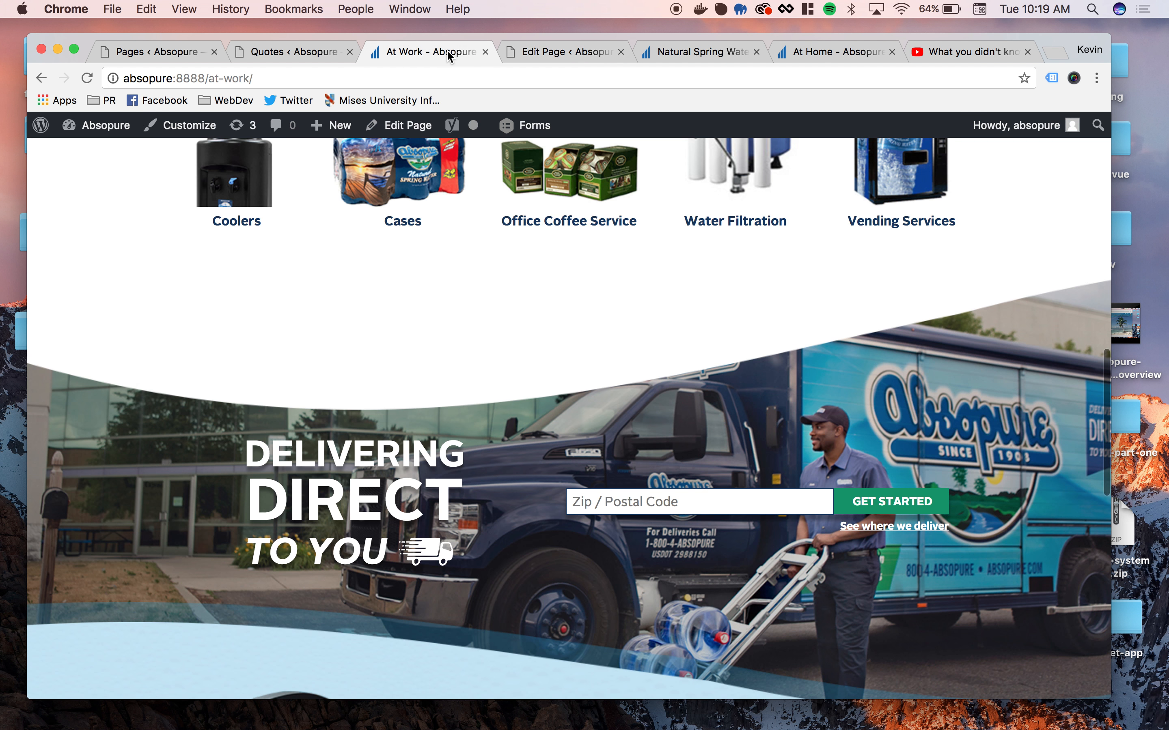
pyautogui.click(87, 78)
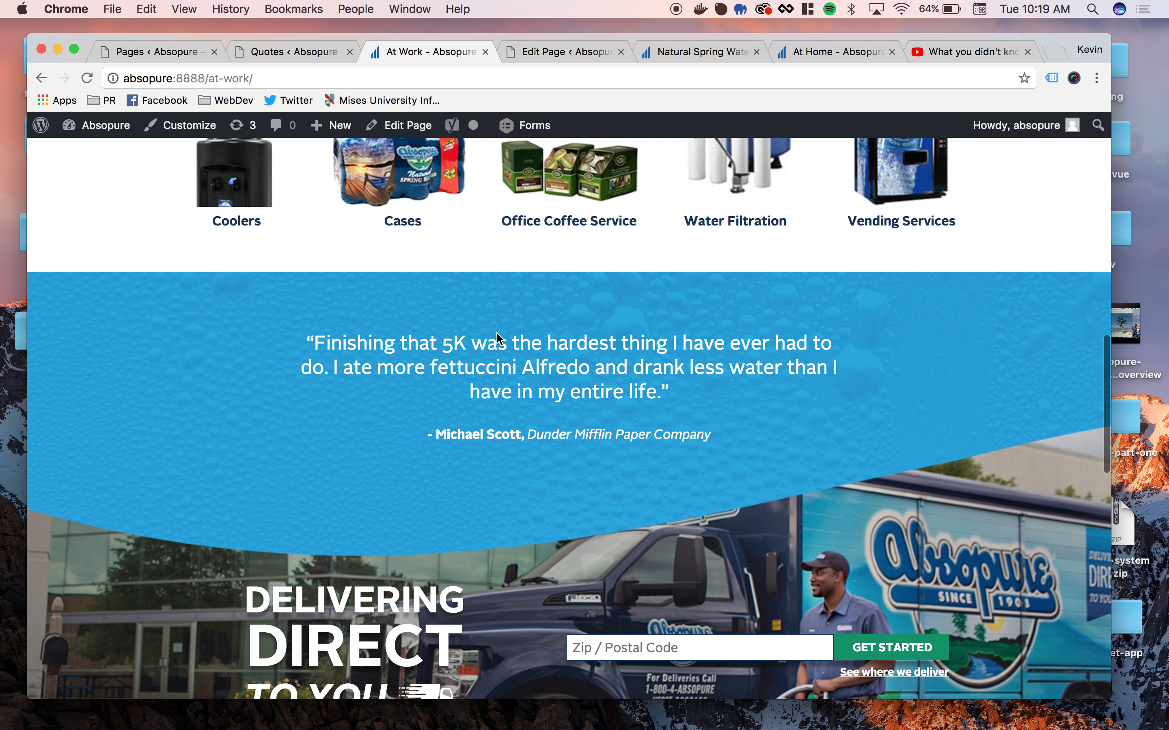
pyautogui.click(87, 79)
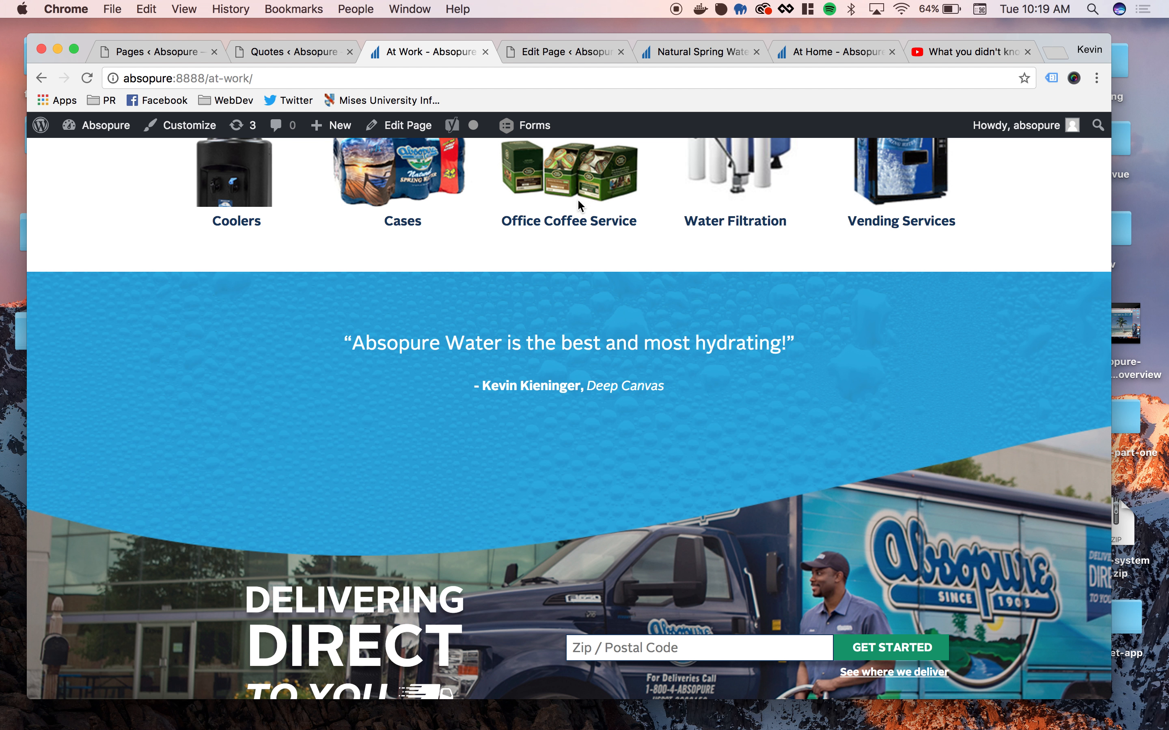
# - Choose the Deep Canvas person's quote as the At Work page's Quote Override and update the page
pyautogui.click(585, 52)
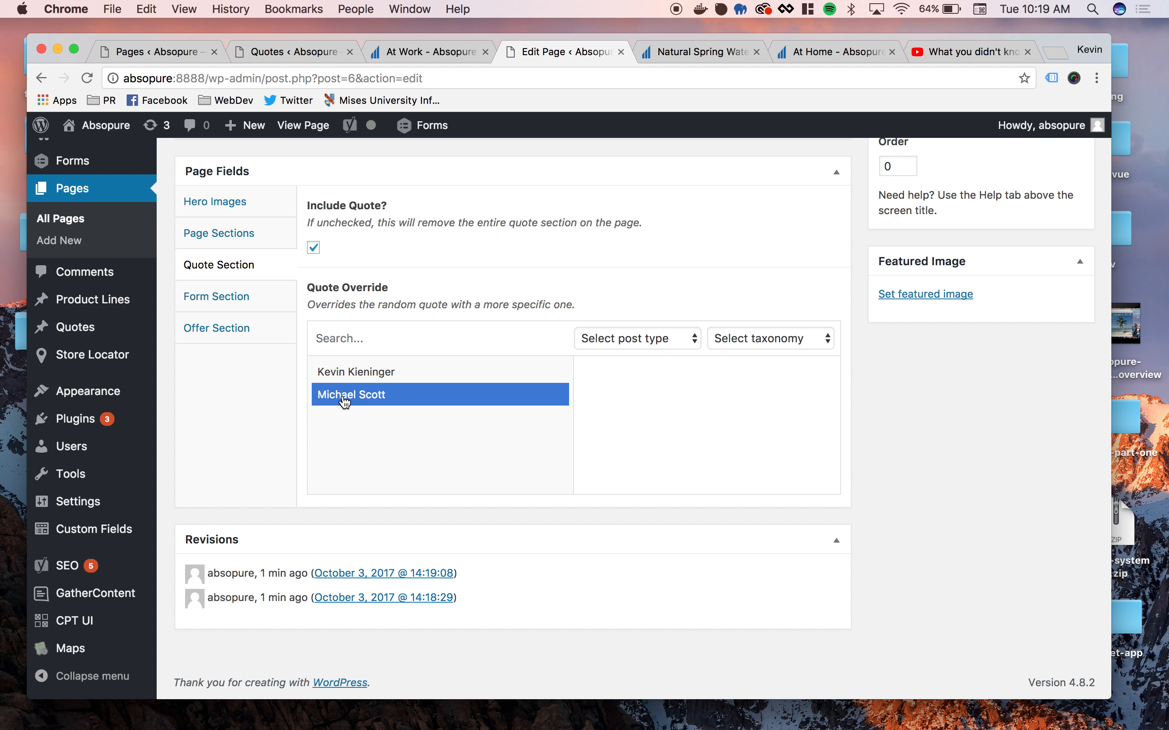
pyautogui.click(340, 373)
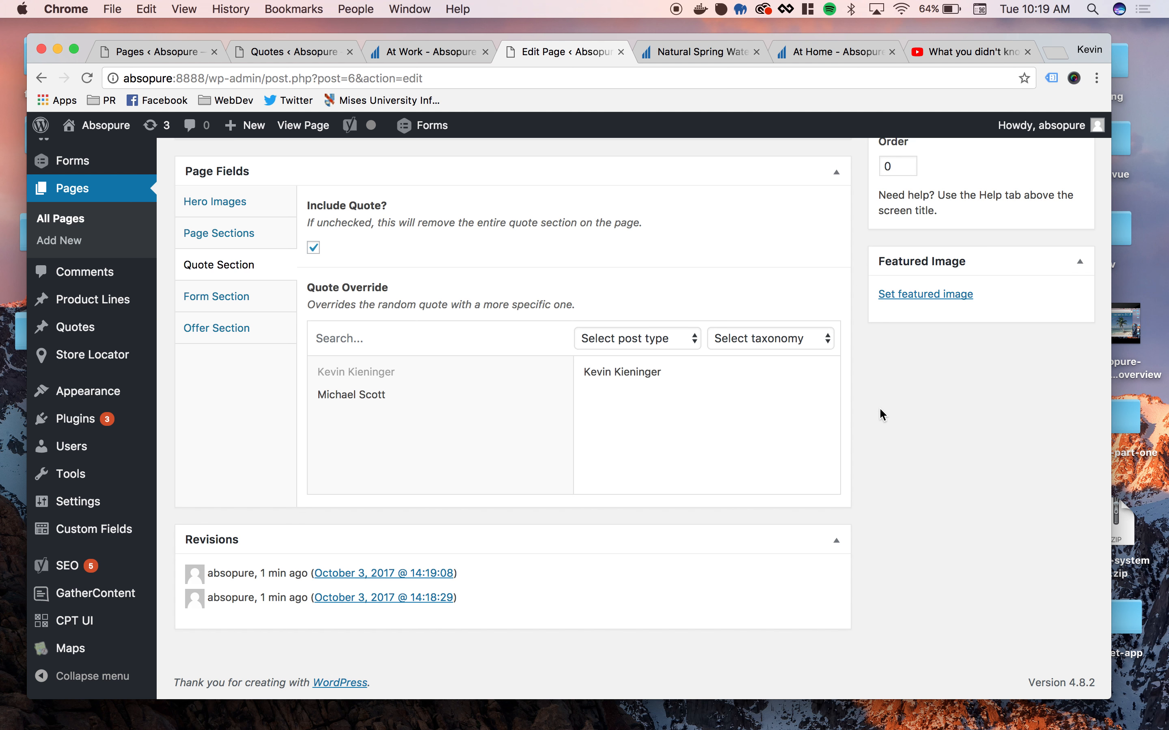
pyautogui.scroll(5, 883, 415)
pyautogui.click(1067, 276)
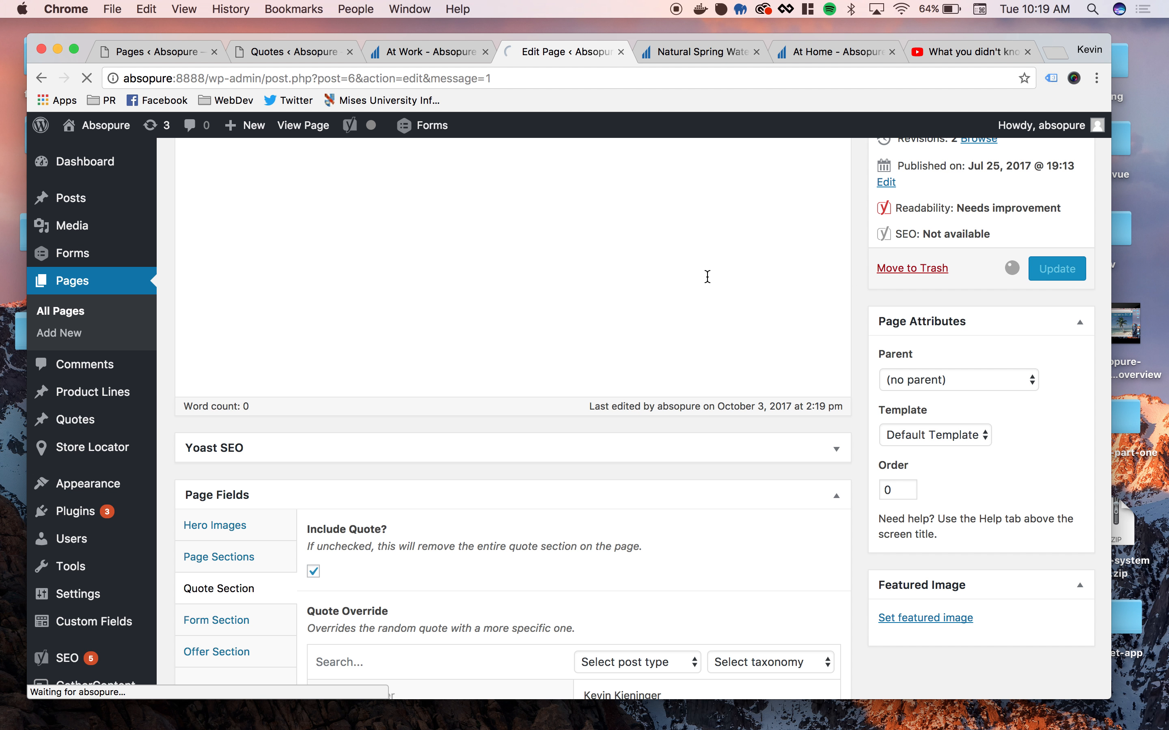
# - Try to add the Dunder Mifflin quote as a second entry in the At Work page's Quote Override
pyautogui.scroll(-10, 514, 388)
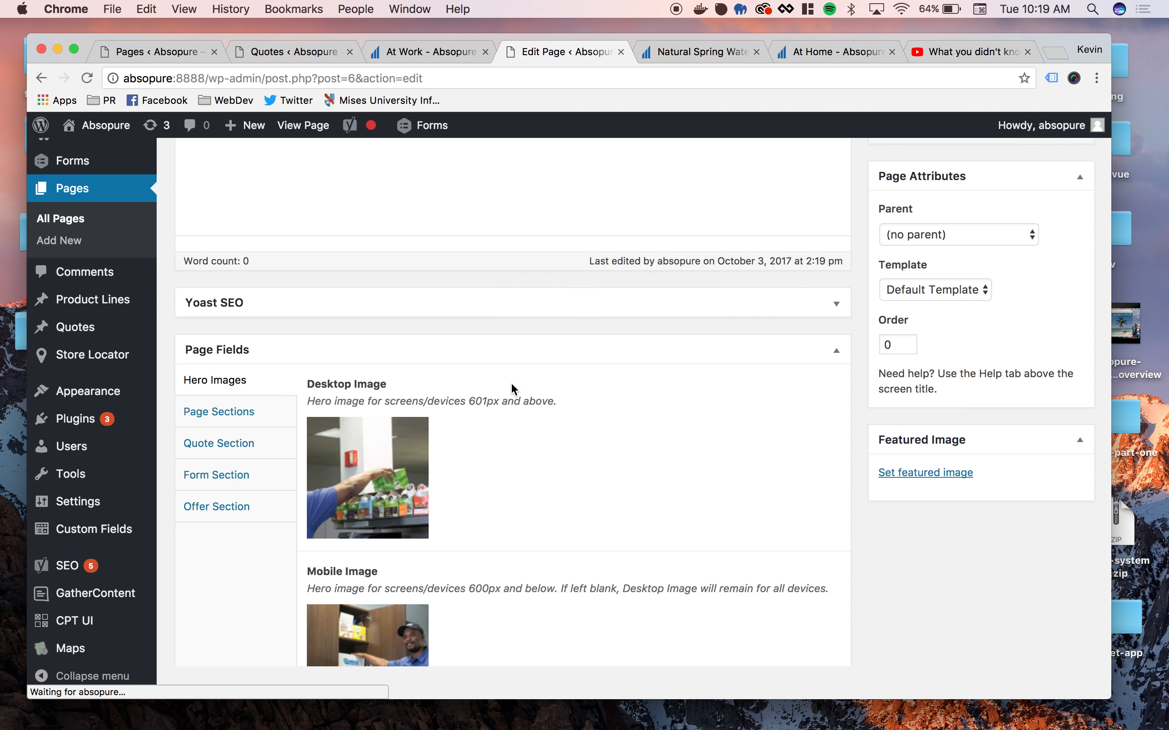
pyautogui.click(217, 317)
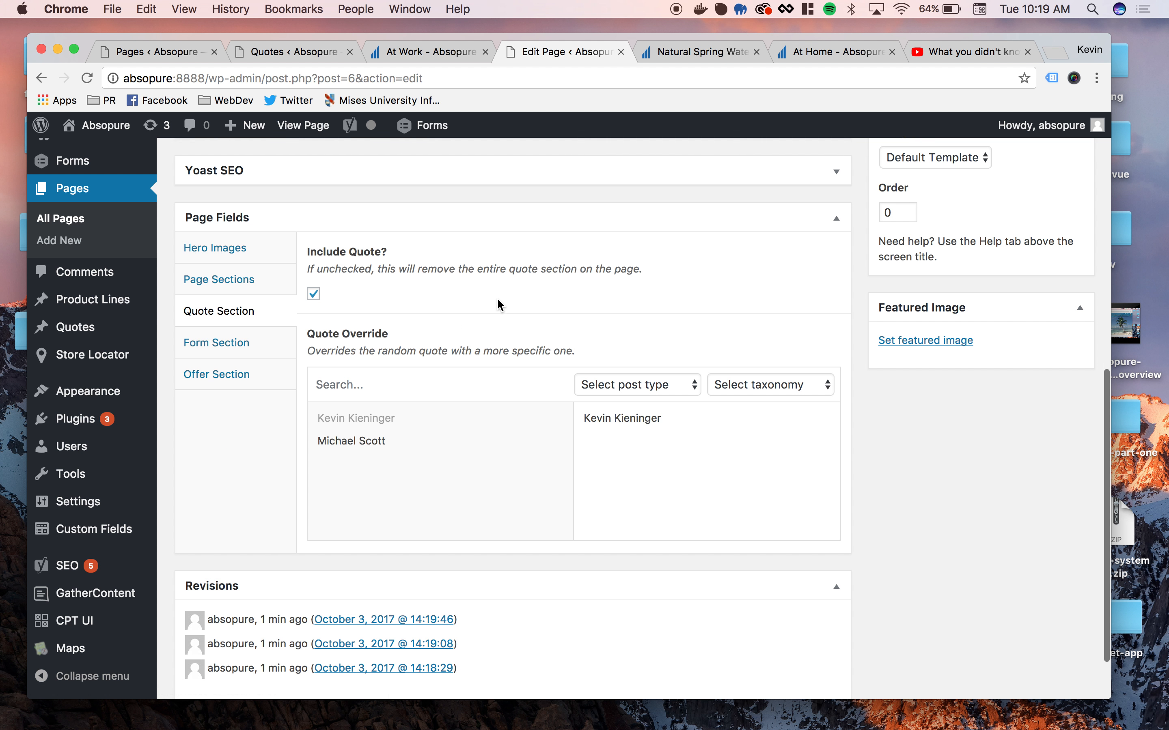
pyautogui.scroll(-1, 497, 305)
pyautogui.click(367, 426)
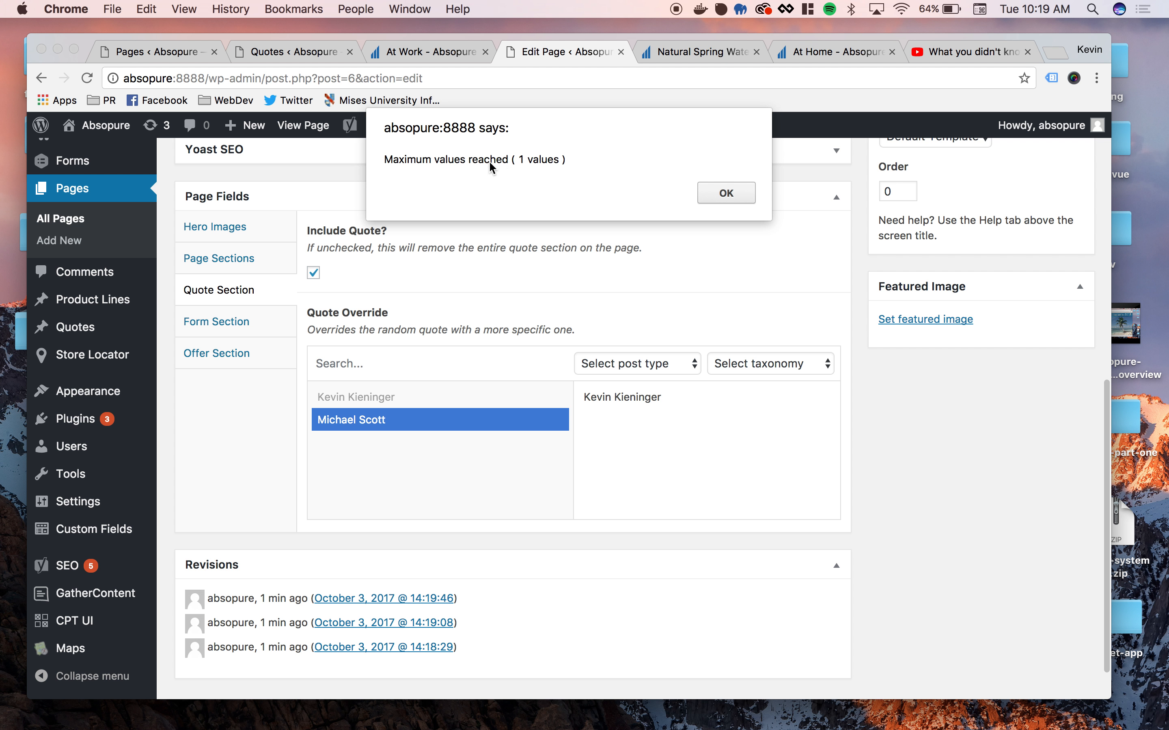
pyautogui.click(726, 193)
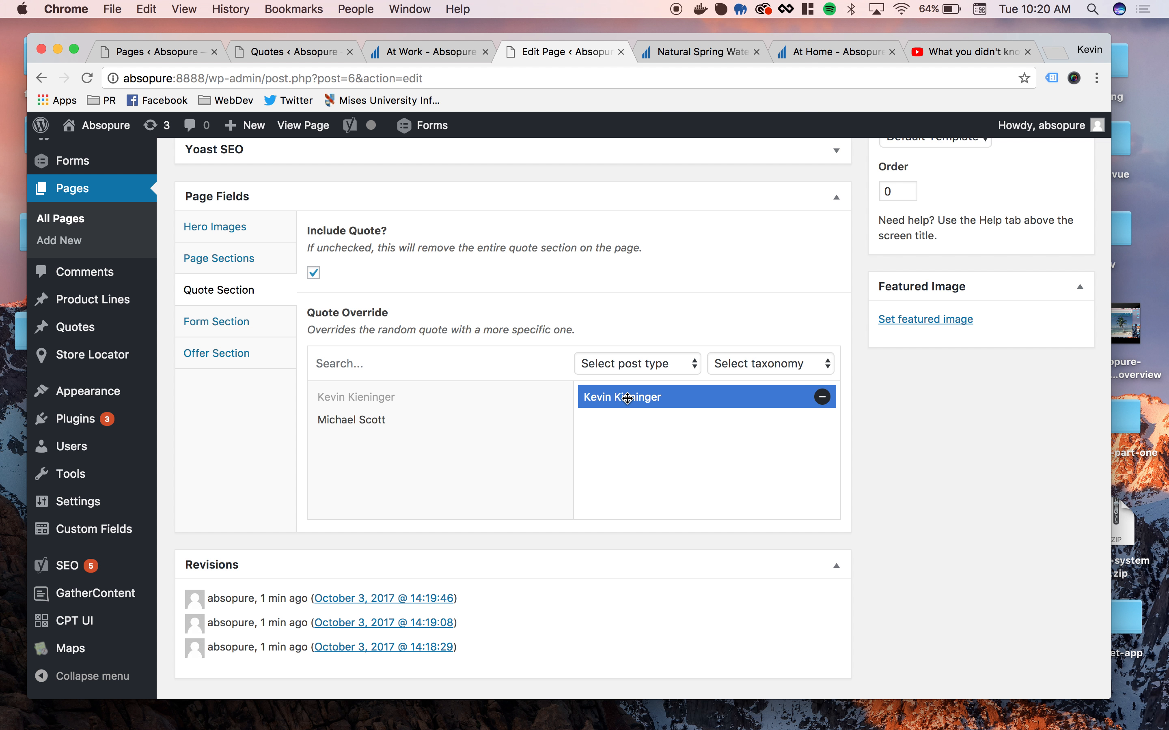
pyautogui.click(344, 426)
pyautogui.click(747, 187)
# - Replace the Quote Override with the Dunder Mifflin quote and try to add the Deep Canvas quote beside it
pyautogui.click(823, 398)
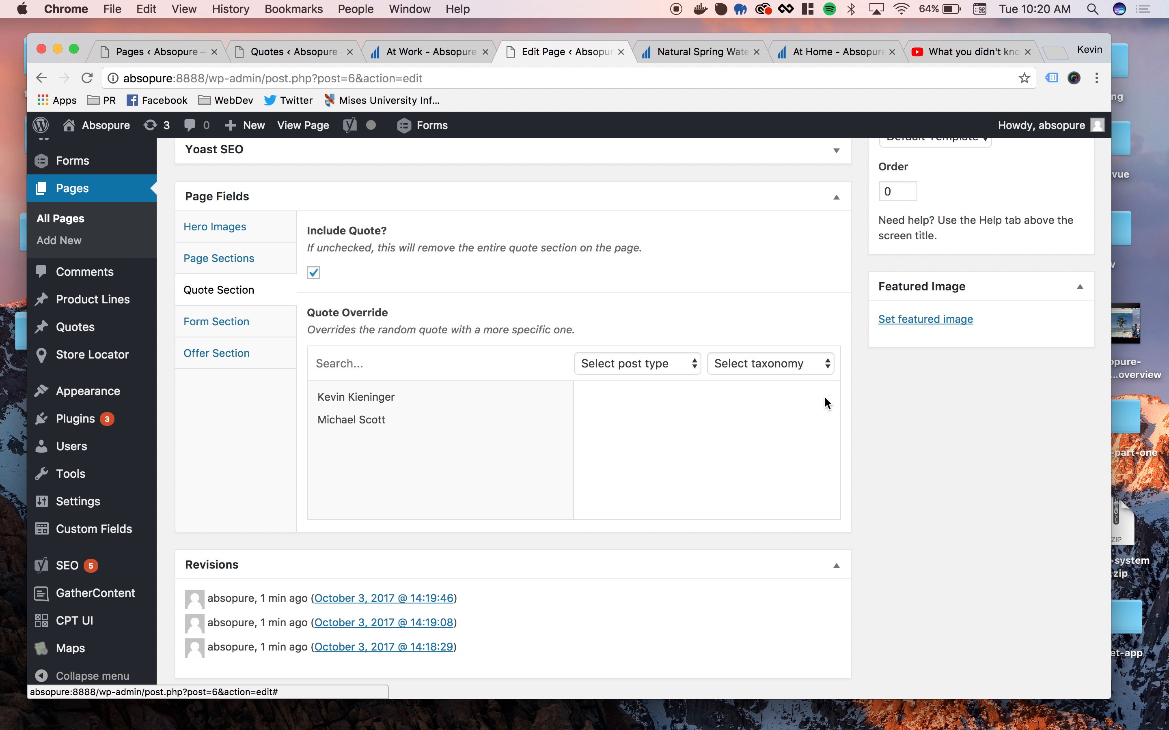
pyautogui.click(365, 426)
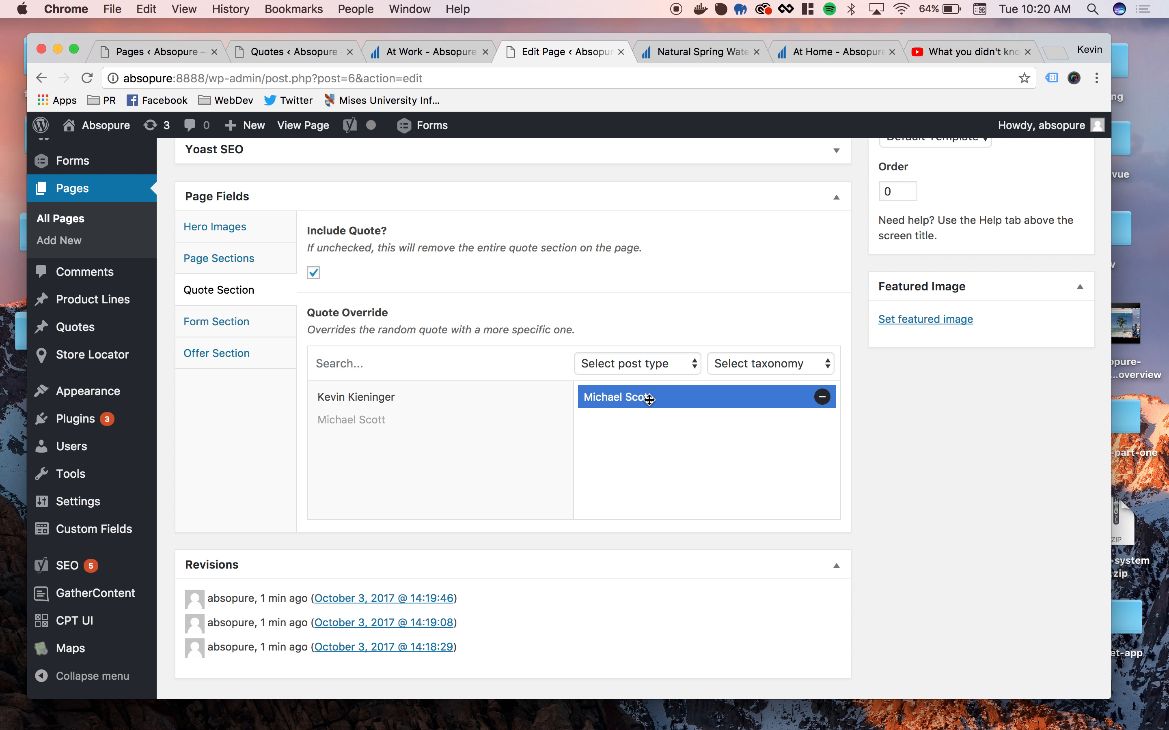
pyautogui.click(384, 401)
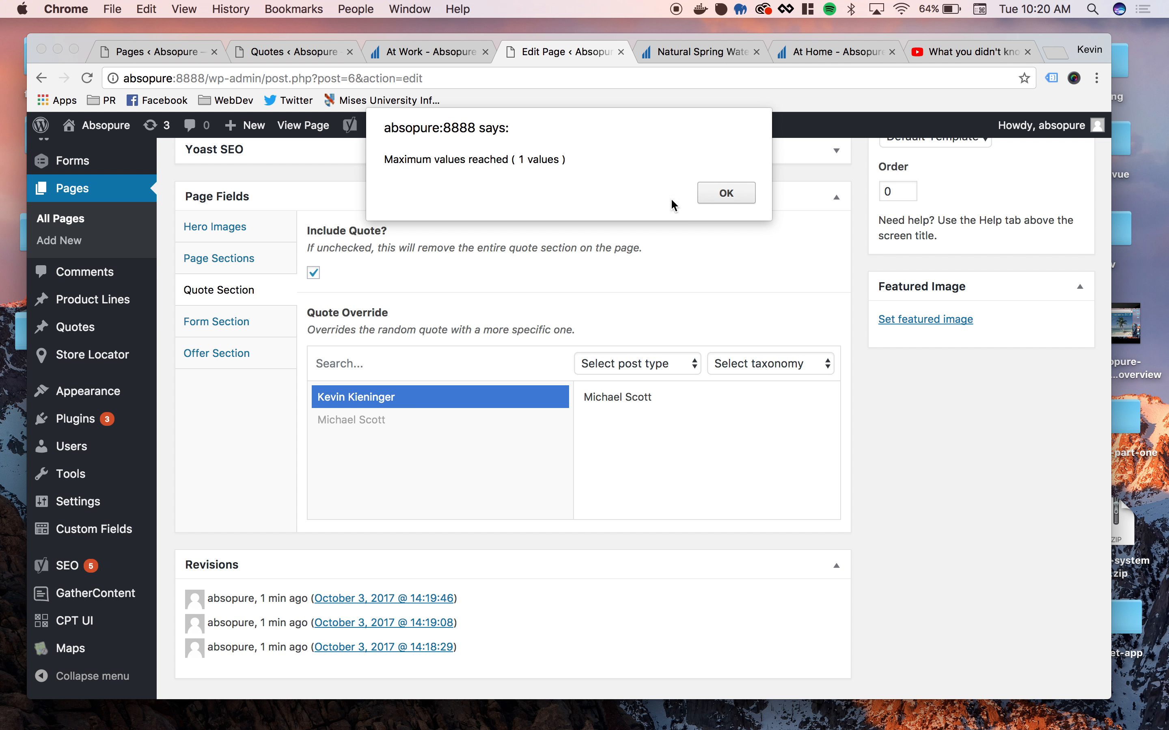
pyautogui.click(726, 193)
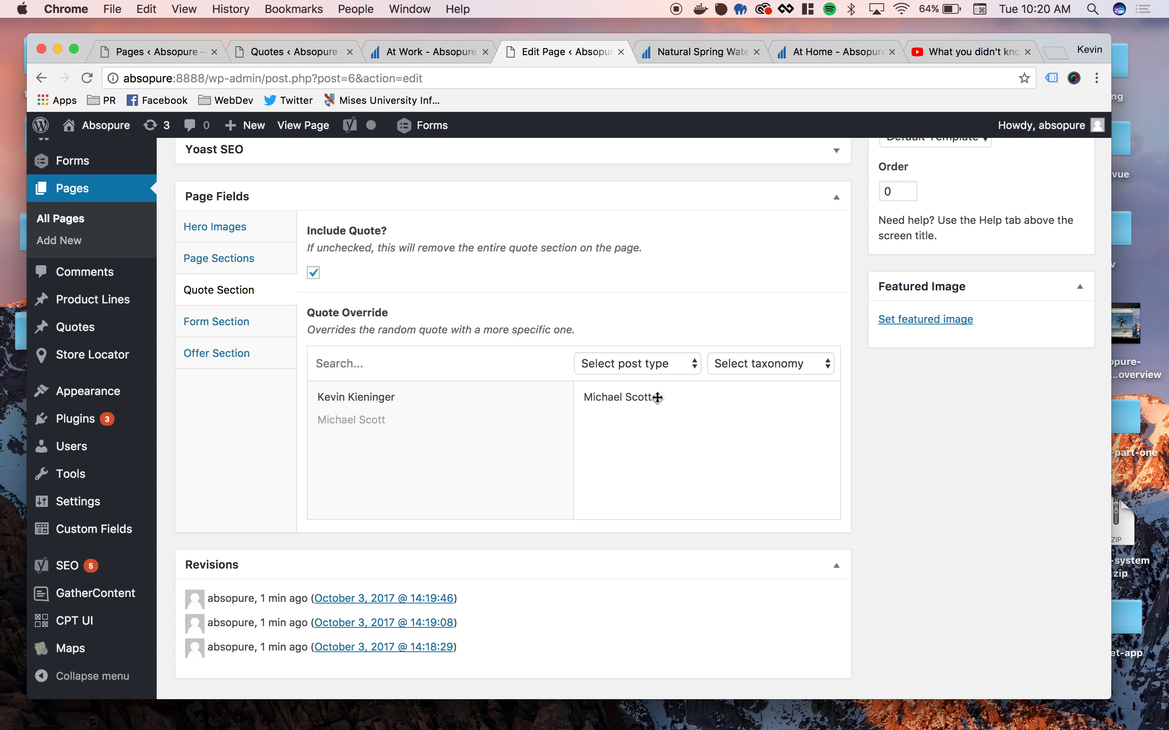
# - Replace the Dunder Mifflin quote in Quote Override with the Deep Canvas quote and update the At Work page
pyautogui.click(823, 397)
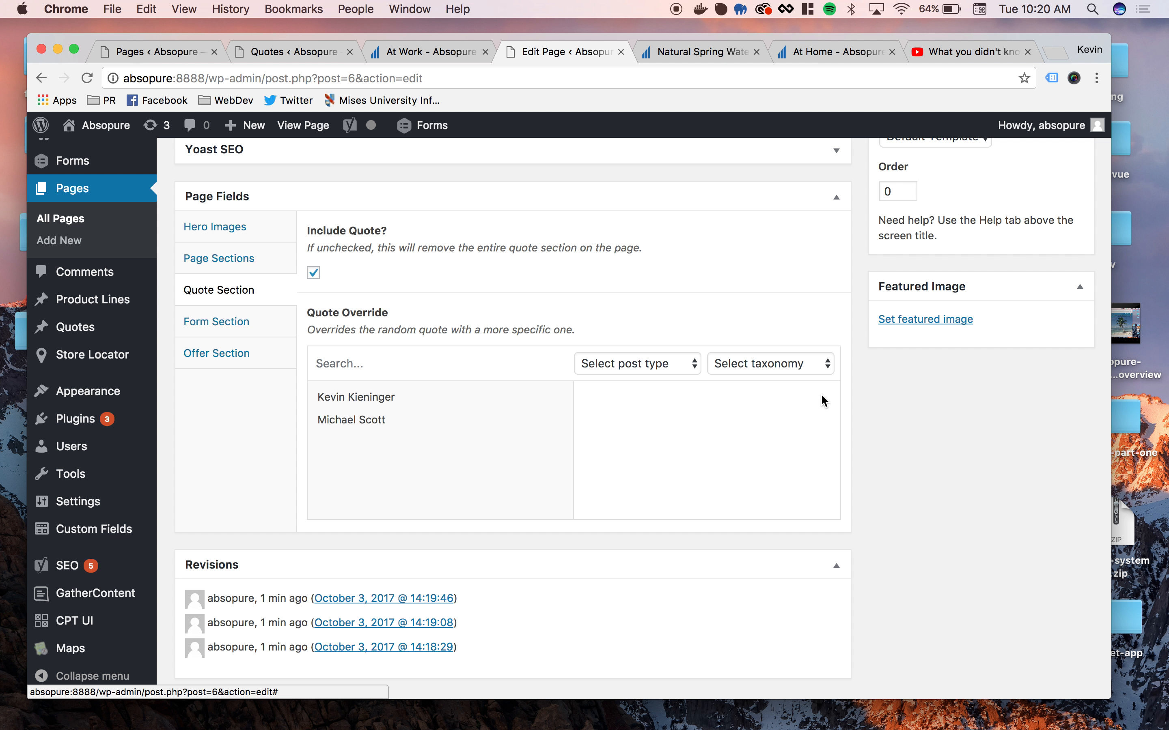
pyautogui.click(369, 400)
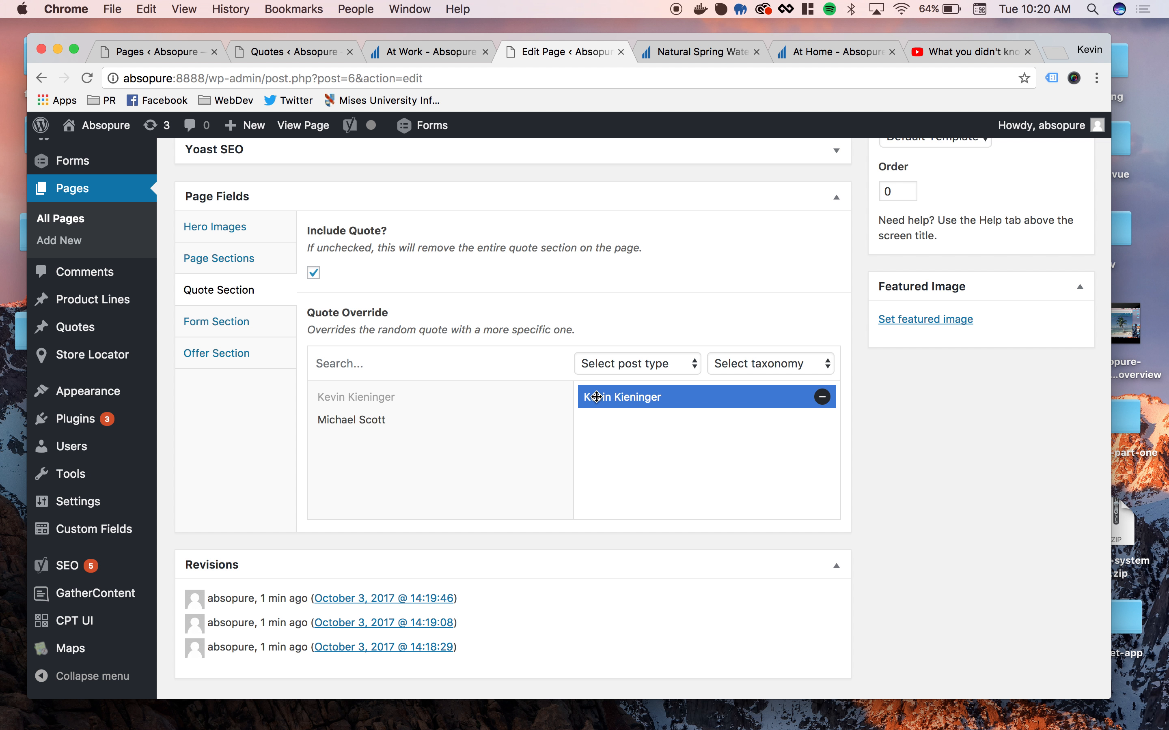
pyautogui.scroll(1, 844, 414)
pyautogui.scroll(10, 844, 414)
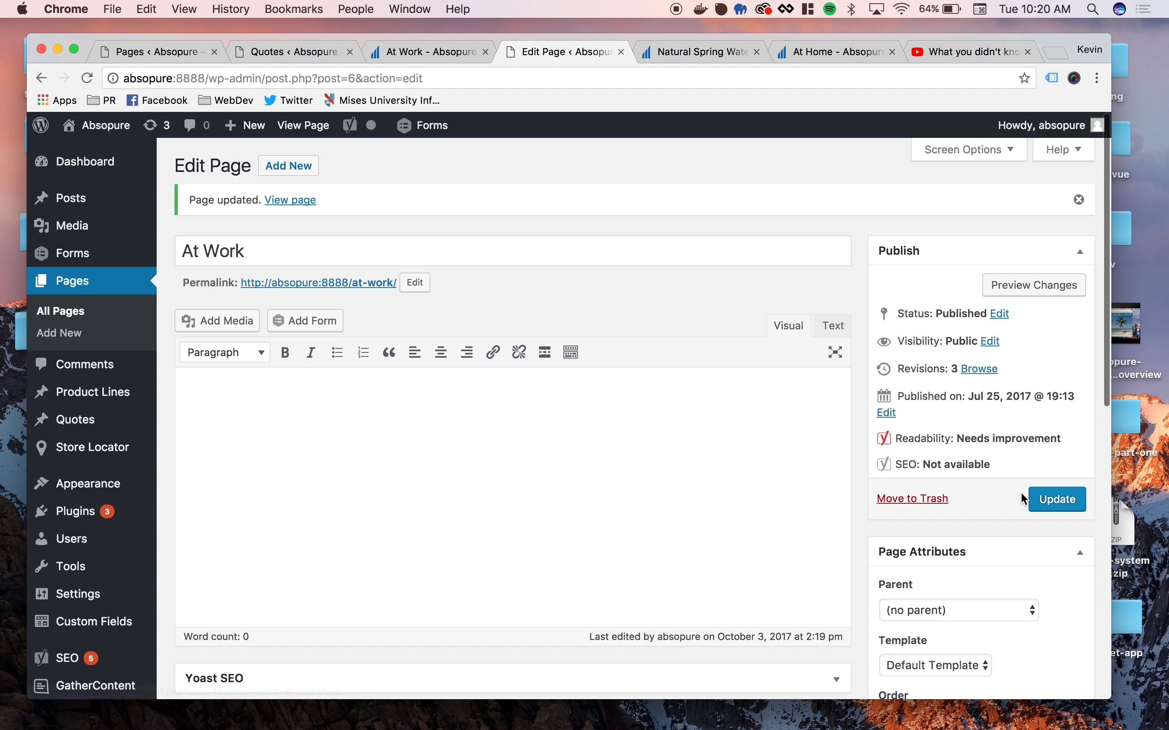
pyautogui.click(1068, 500)
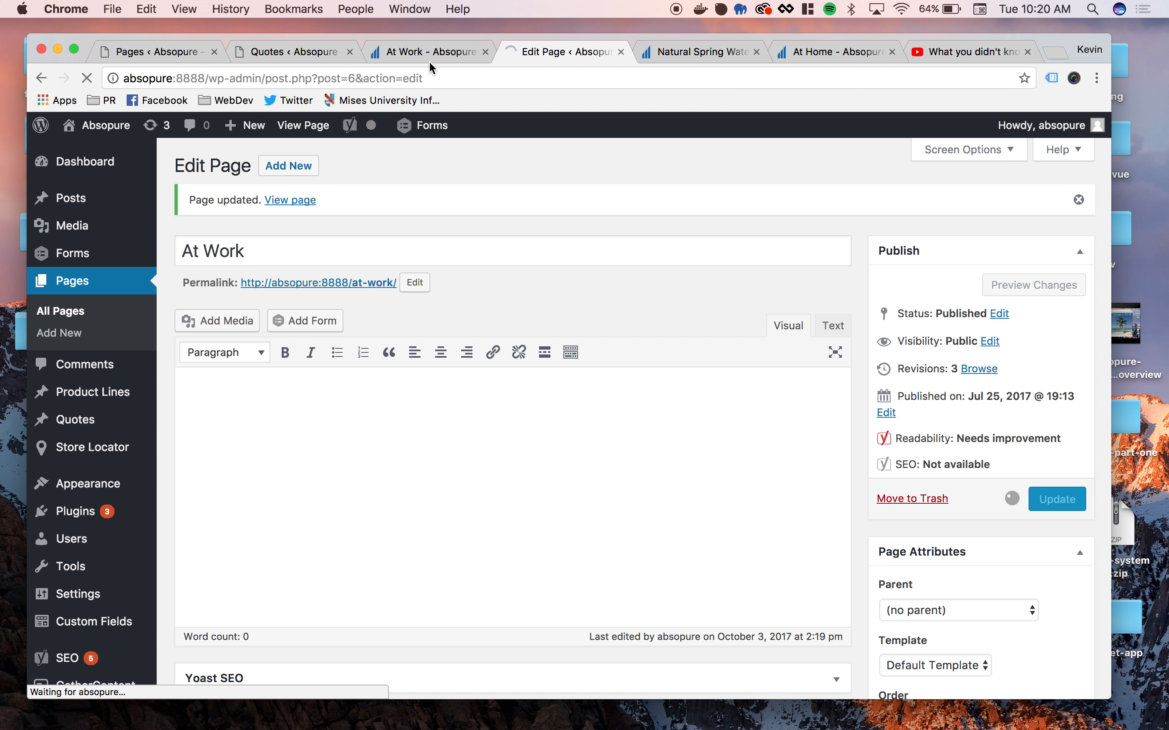
# - Reload the public At Work page to check its quote, and return to the dashboard's list of quotes
pyautogui.click(418, 48)
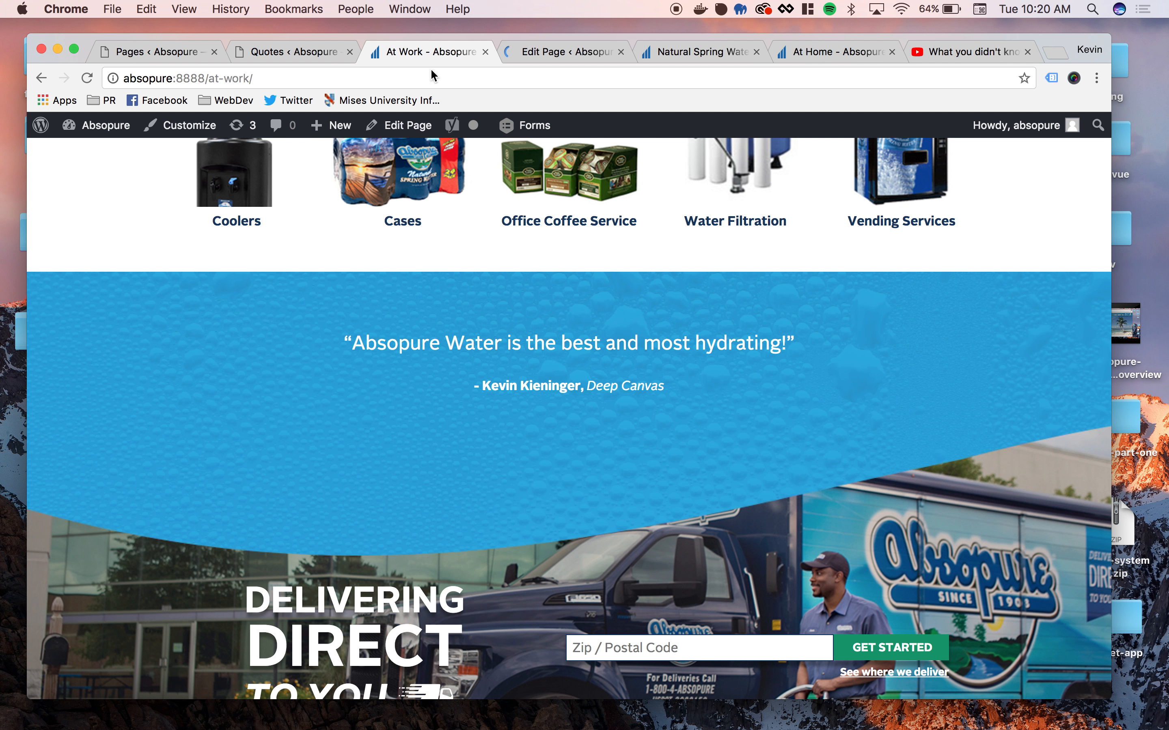
pyautogui.press('super+r')
pyautogui.click(320, 53)
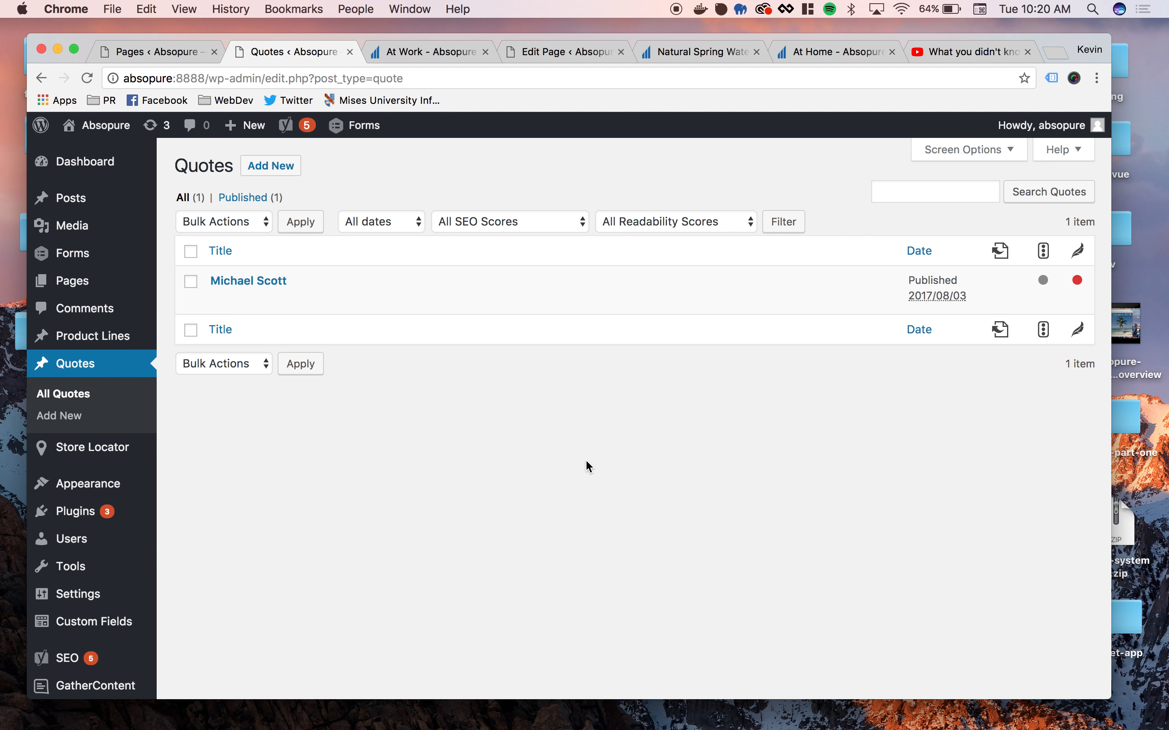
# - Refresh the list of all quotes and move the most recently published quote to the Trash
pyautogui.click(80, 364)
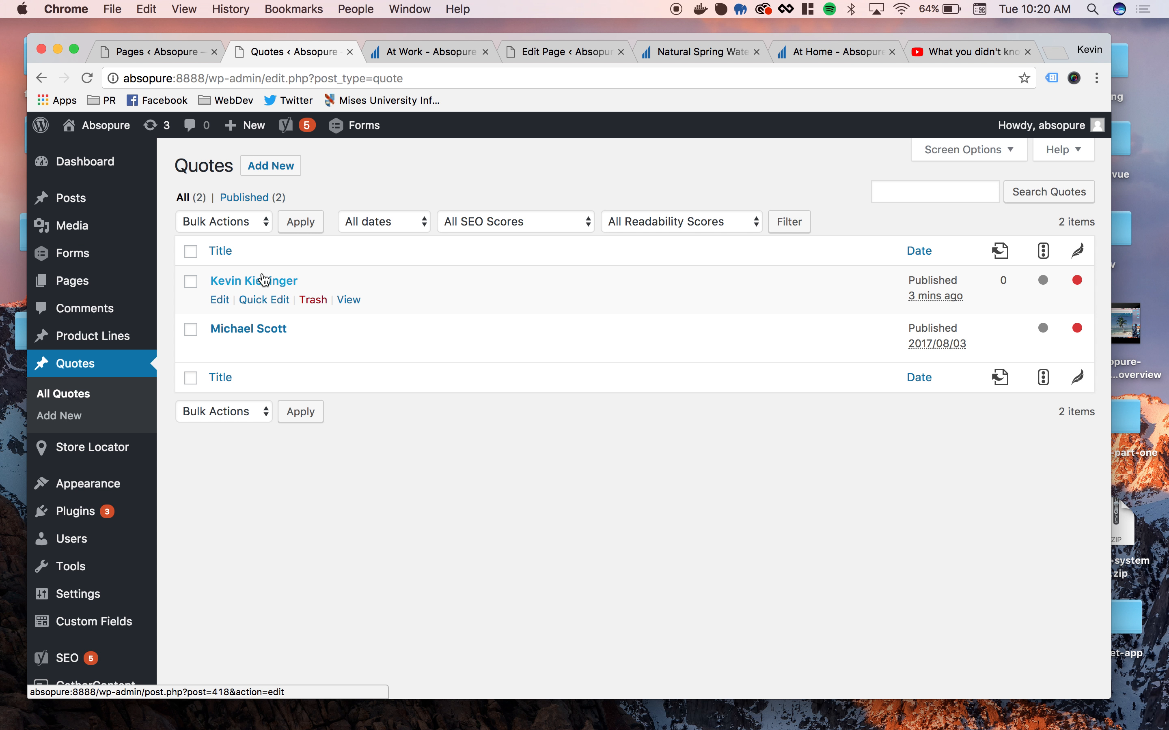
pyautogui.click(312, 301)
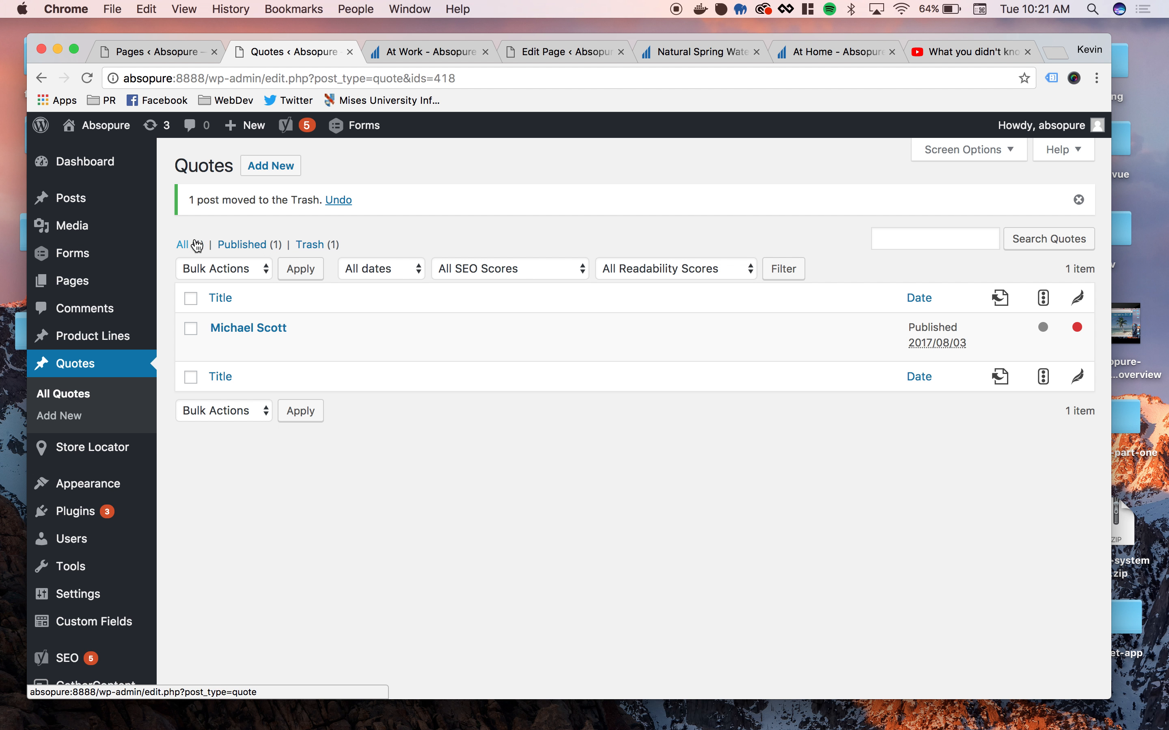
# - Restore the trashed quote from the Trash and list the published quotes
pyautogui.click(312, 246)
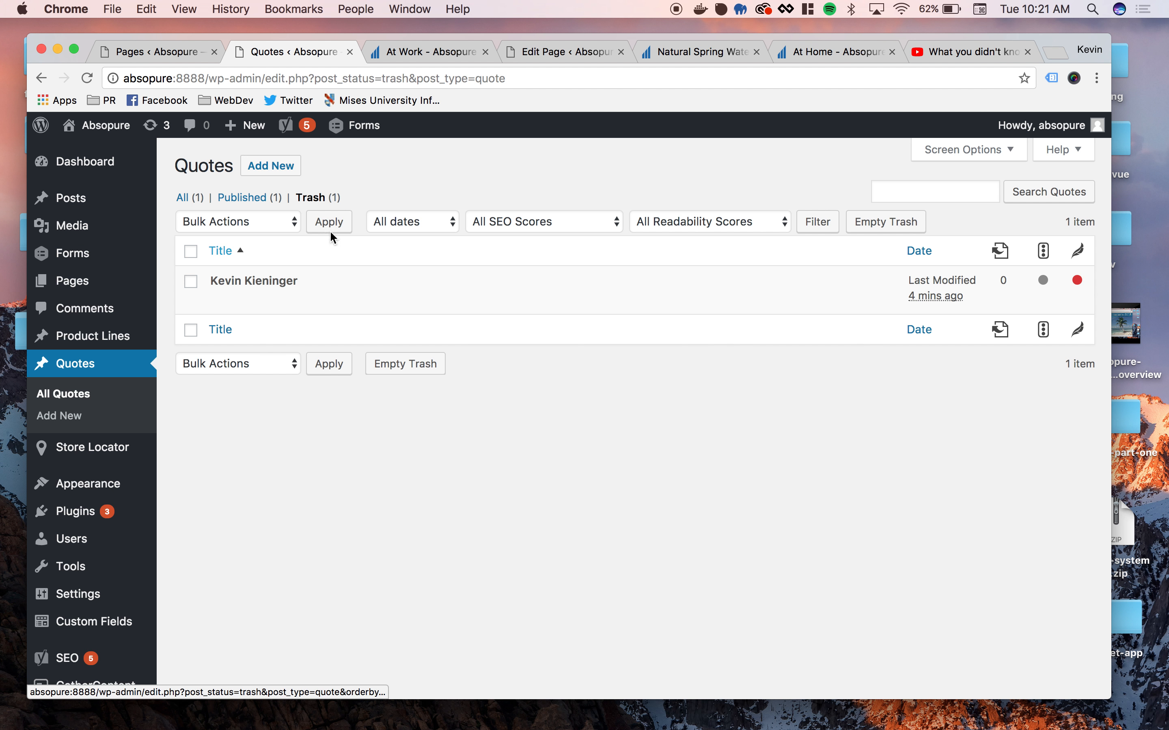
pyautogui.moveTo(244, 281)
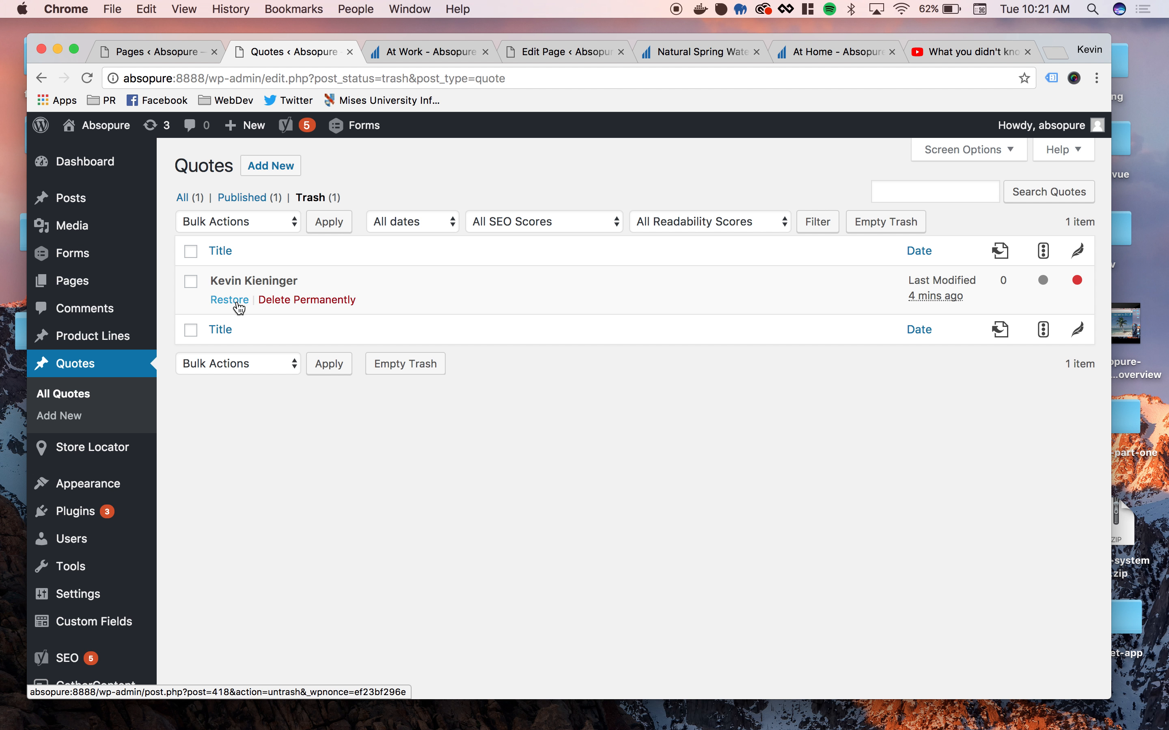
pyautogui.click(238, 303)
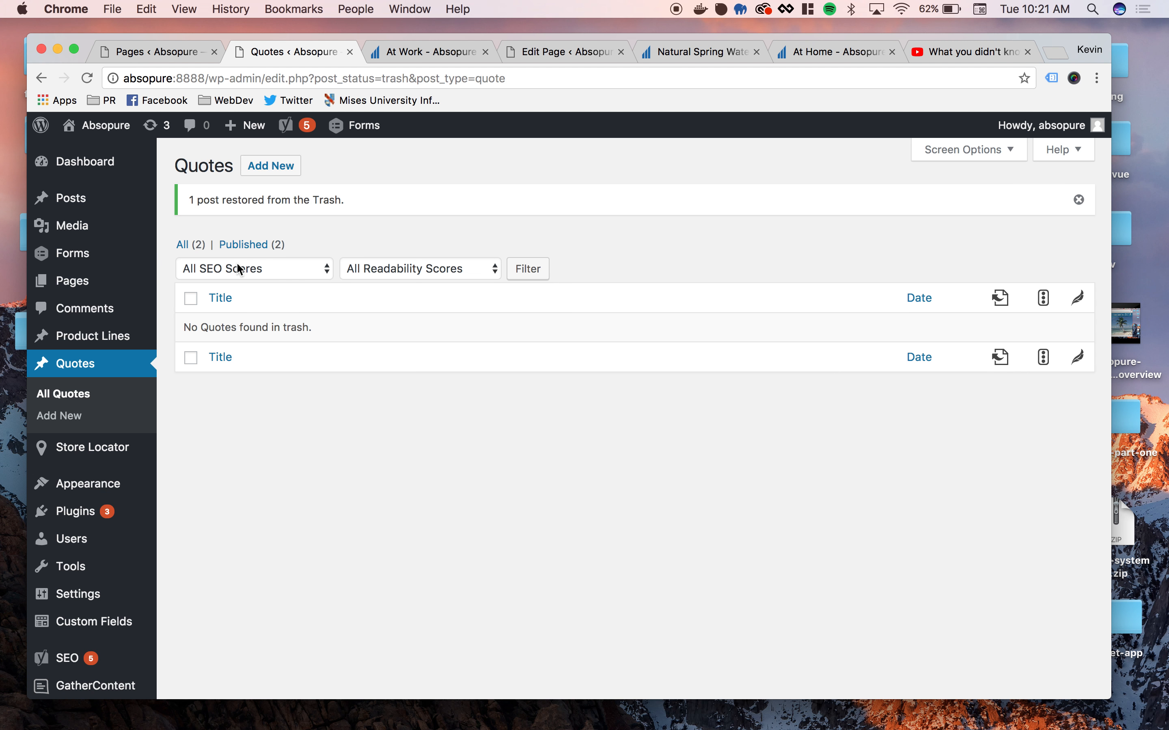
pyautogui.click(251, 247)
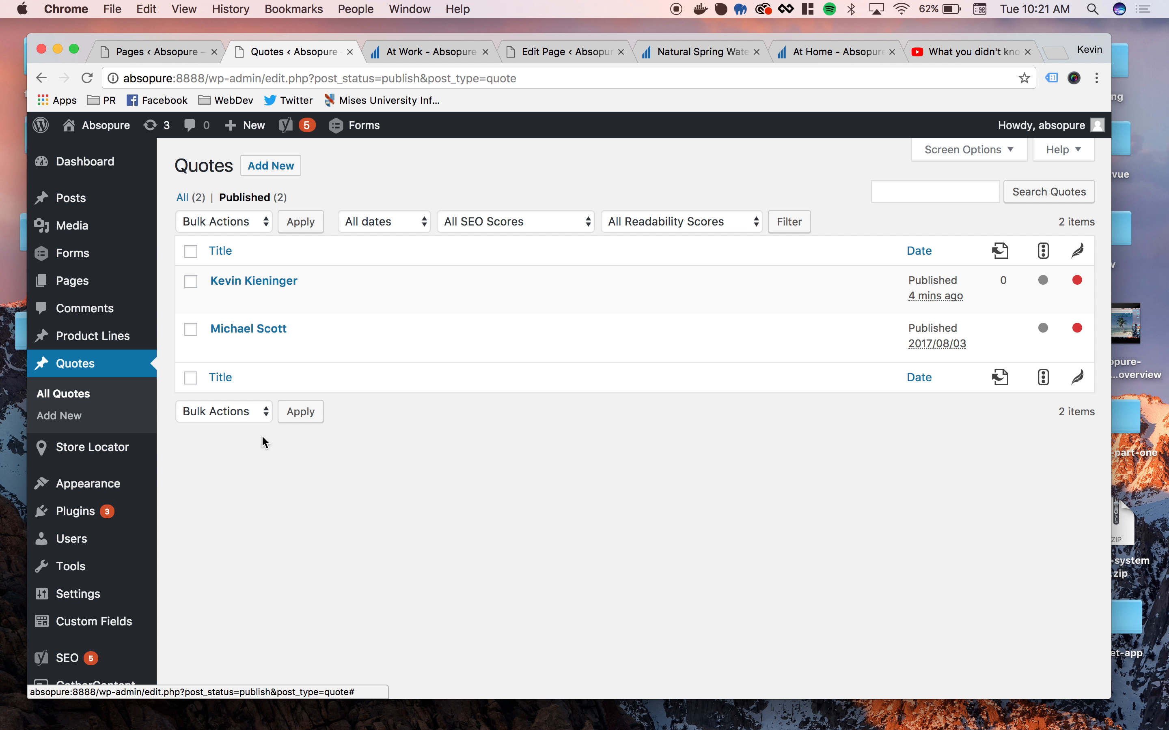